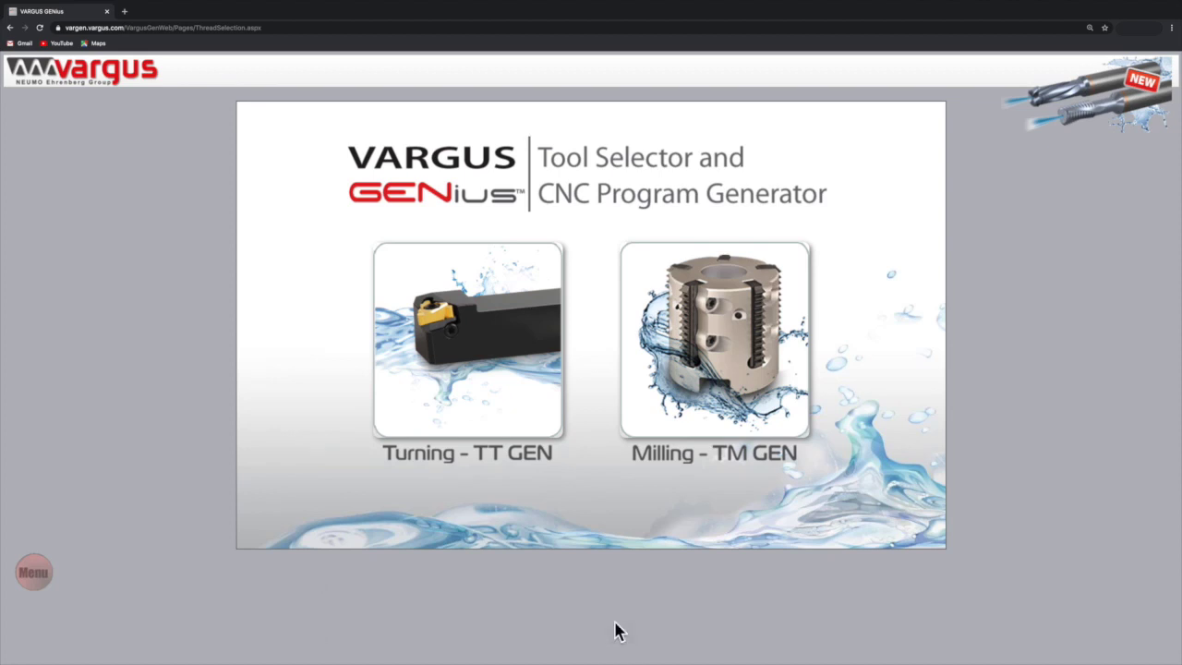
Step: Open the Turning – TT GEN thread-turning application from the GENius start page
{"action": "left_click", "coordinate": [465, 412]}
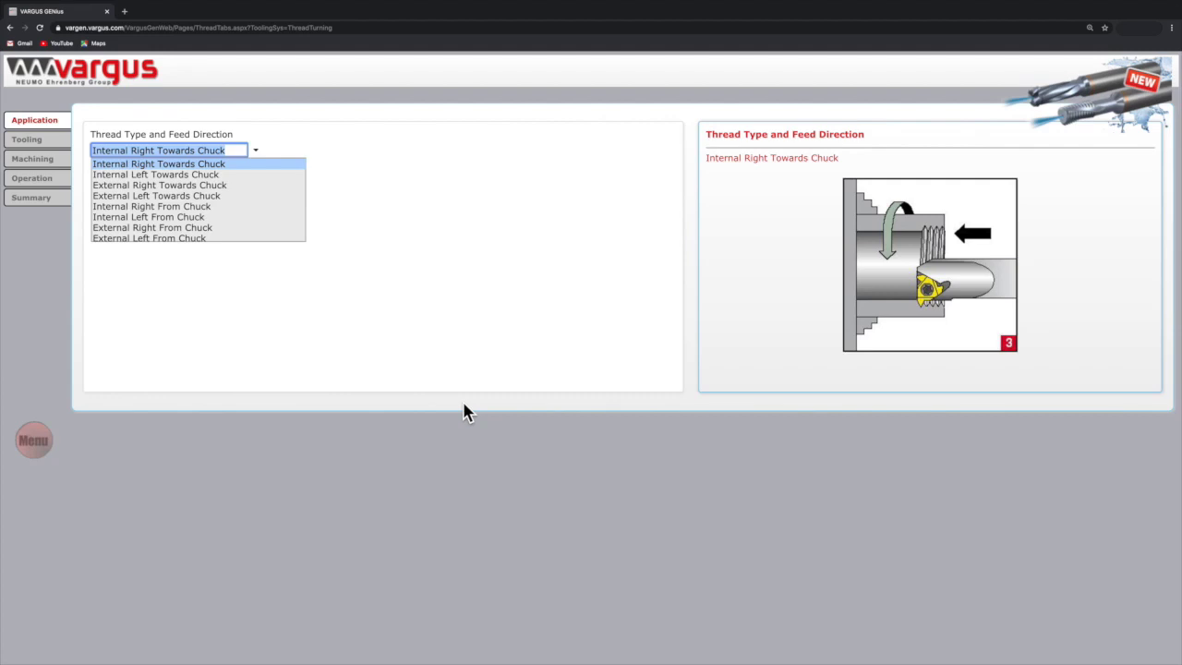
Step: Compare the thread-type options, then settle on External Right Towards Chuck
{"action": "key", "text": "Down"}
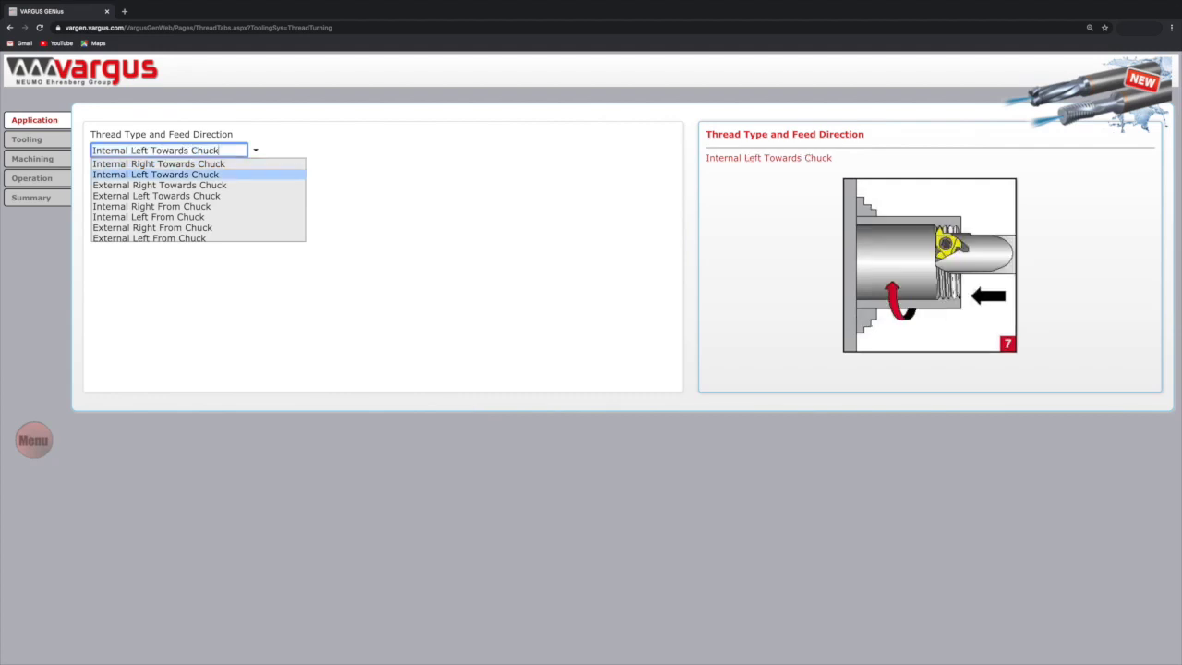
{"action": "key", "text": "Down"}
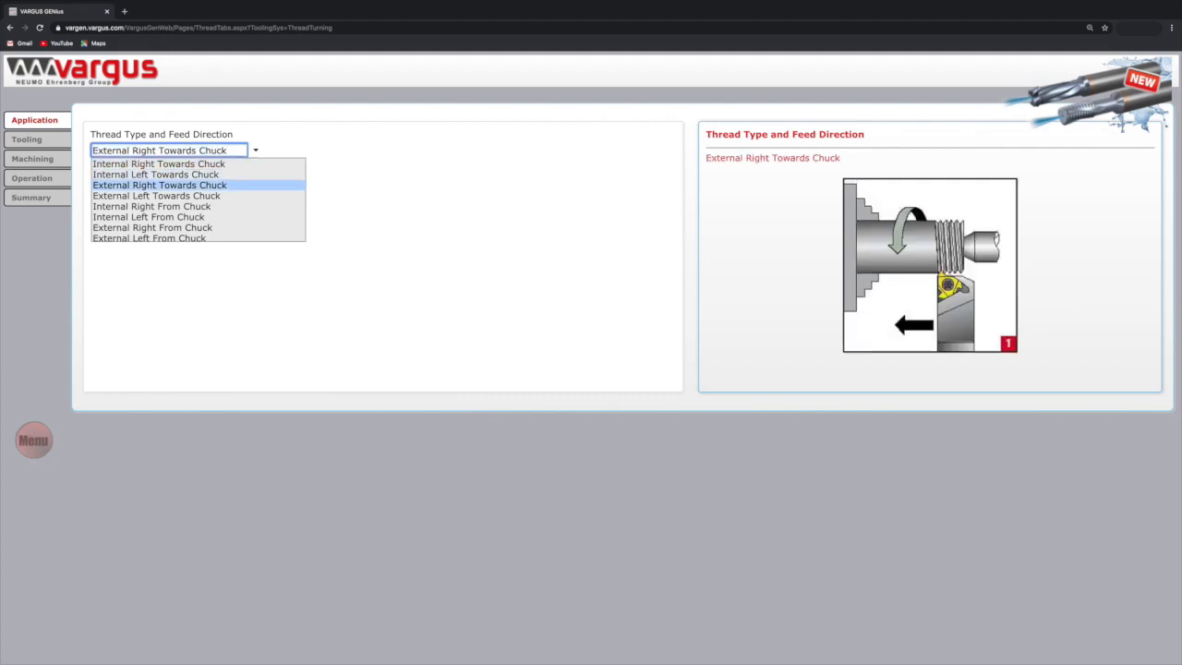
{"action": "key", "text": "Down"}
{"action": "key", "text": "Down"}
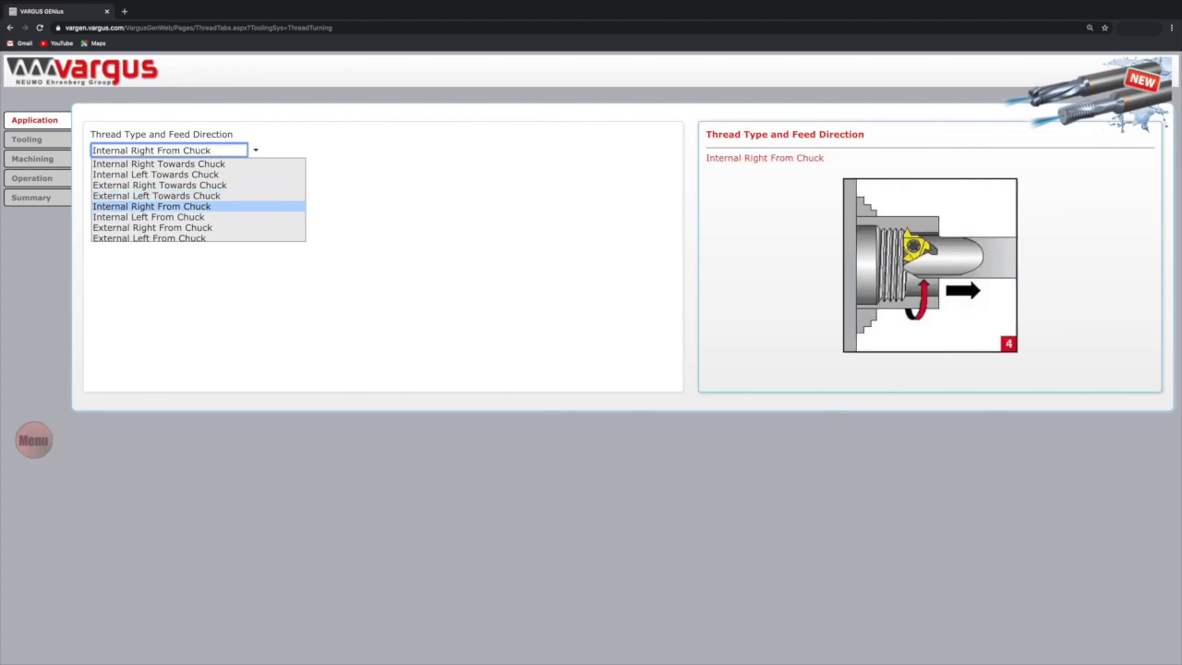
{"action": "key", "text": "Down"}
{"action": "key", "text": "Down"}
{"action": "key", "text": "Down"}
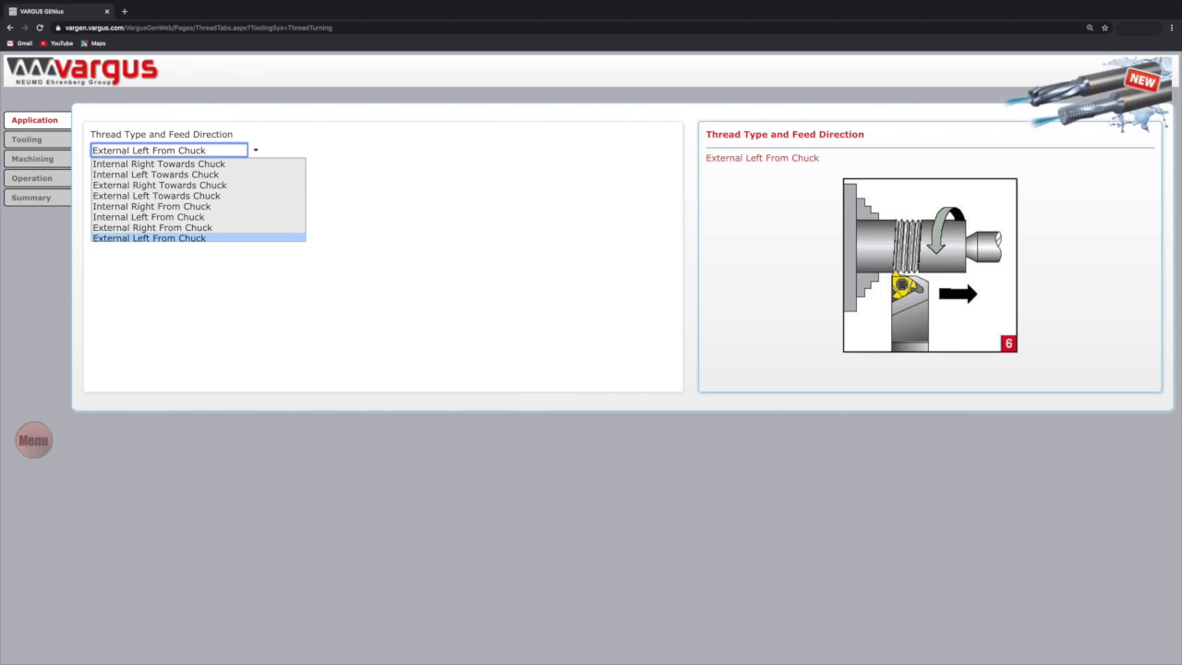
{"action": "key", "text": "Up"}
{"action": "key", "text": "Up"}
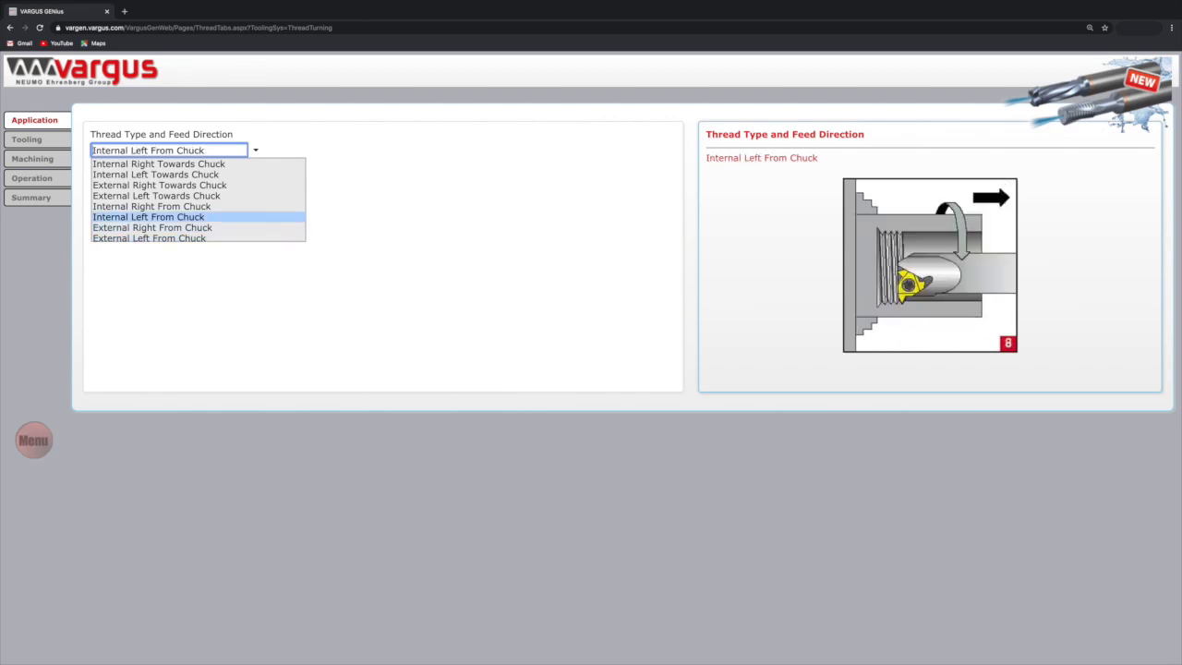
{"action": "key", "text": "Up"}
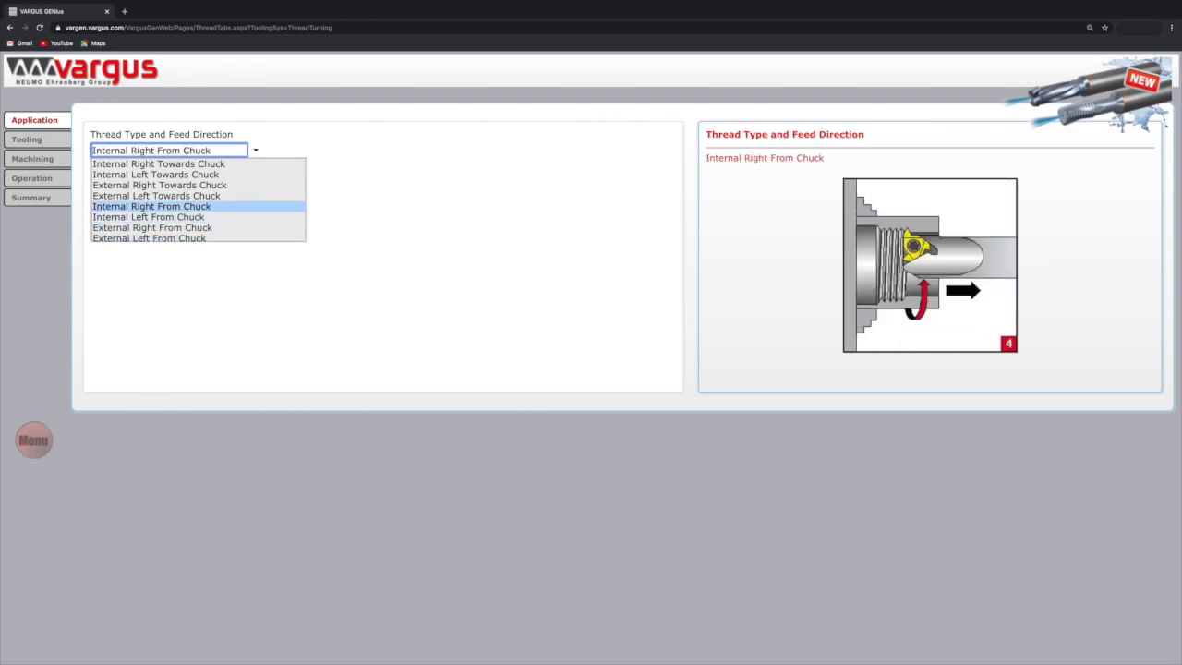
{"action": "key", "text": "Up"}
{"action": "key", "text": "Up"}
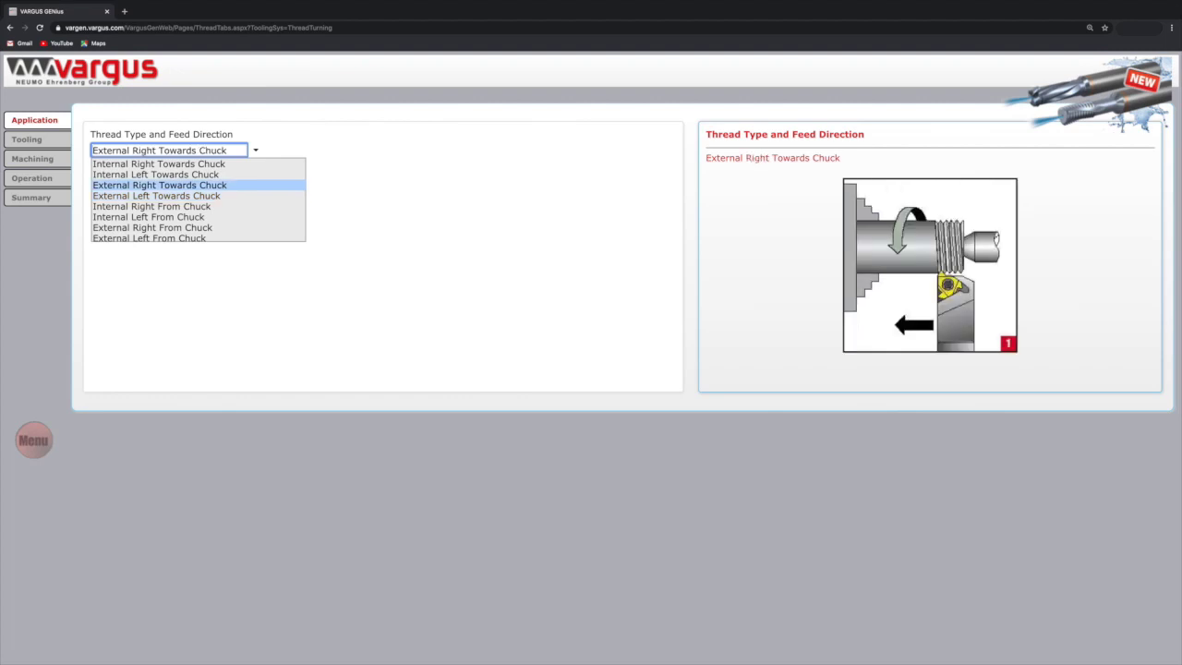
{"action": "key", "text": "Up"}
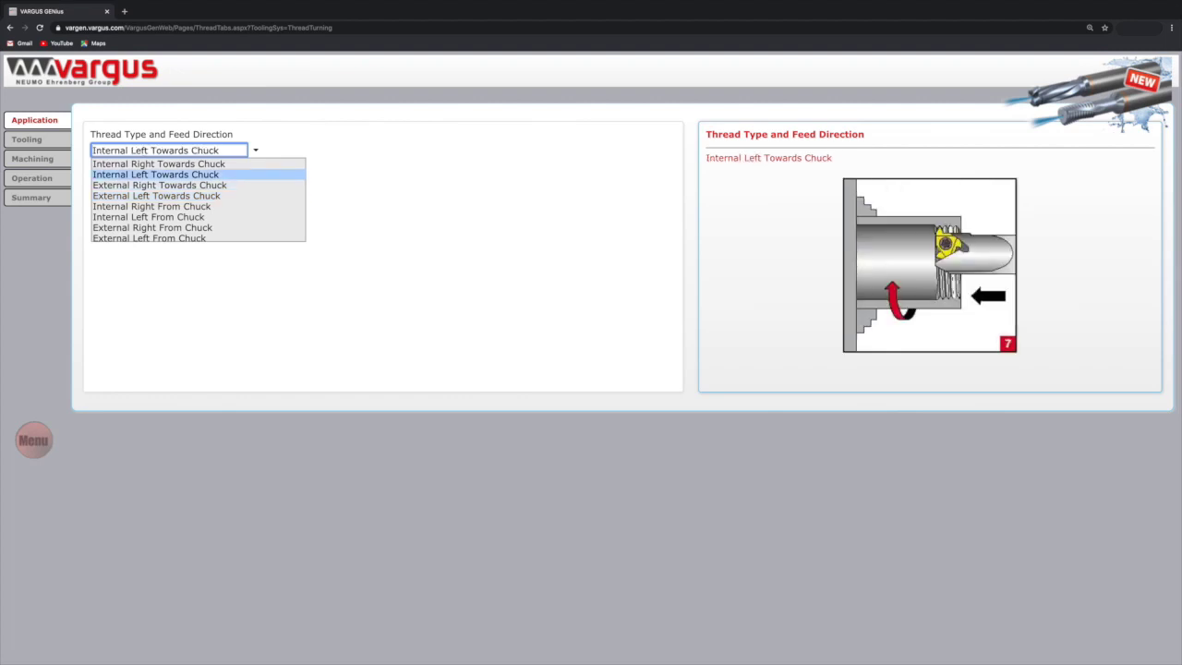
{"action": "key", "text": "Up"}
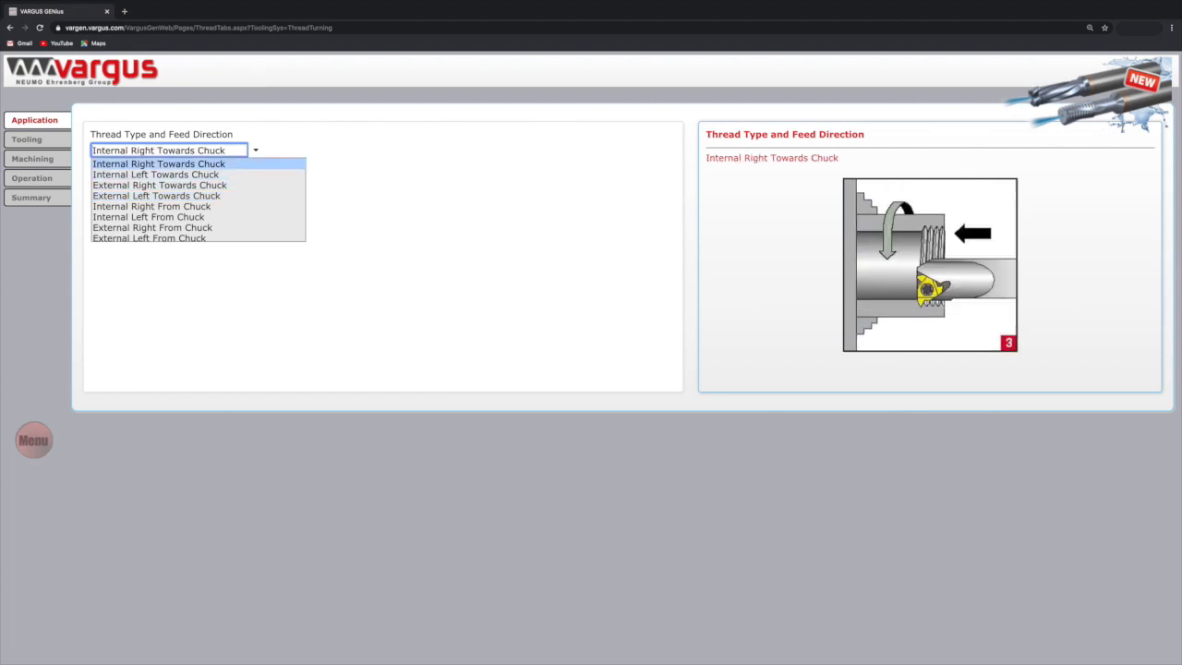
{"action": "key", "text": "Down"}
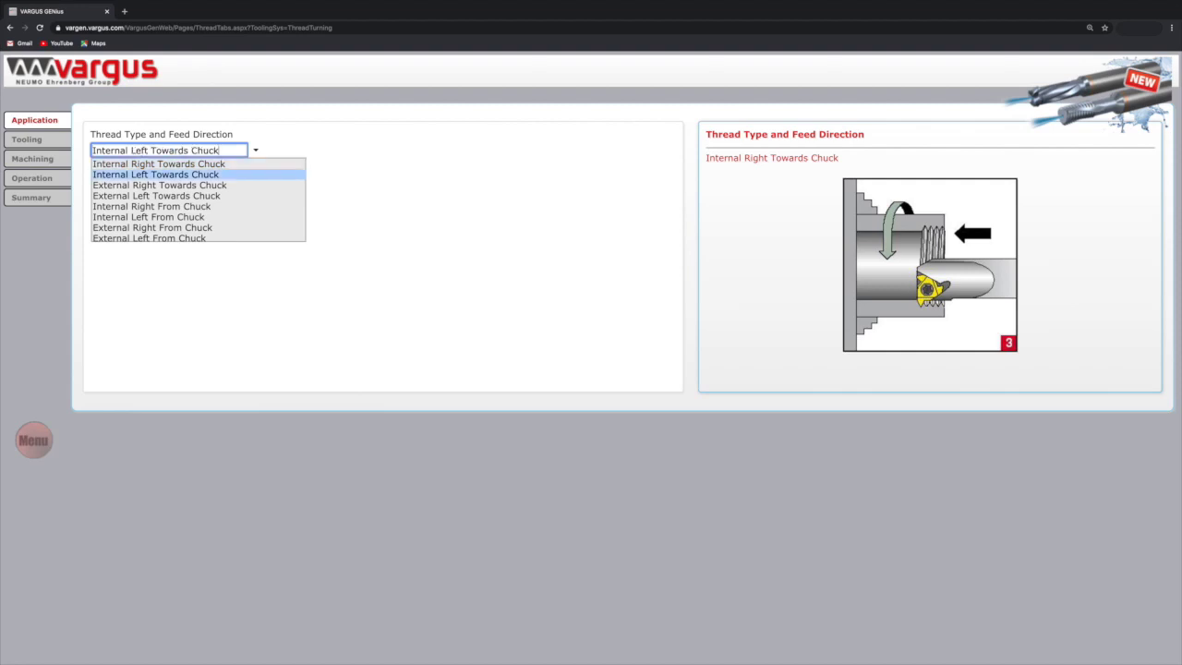
{"action": "key", "text": "Down"}
{"action": "key", "text": "Return"}
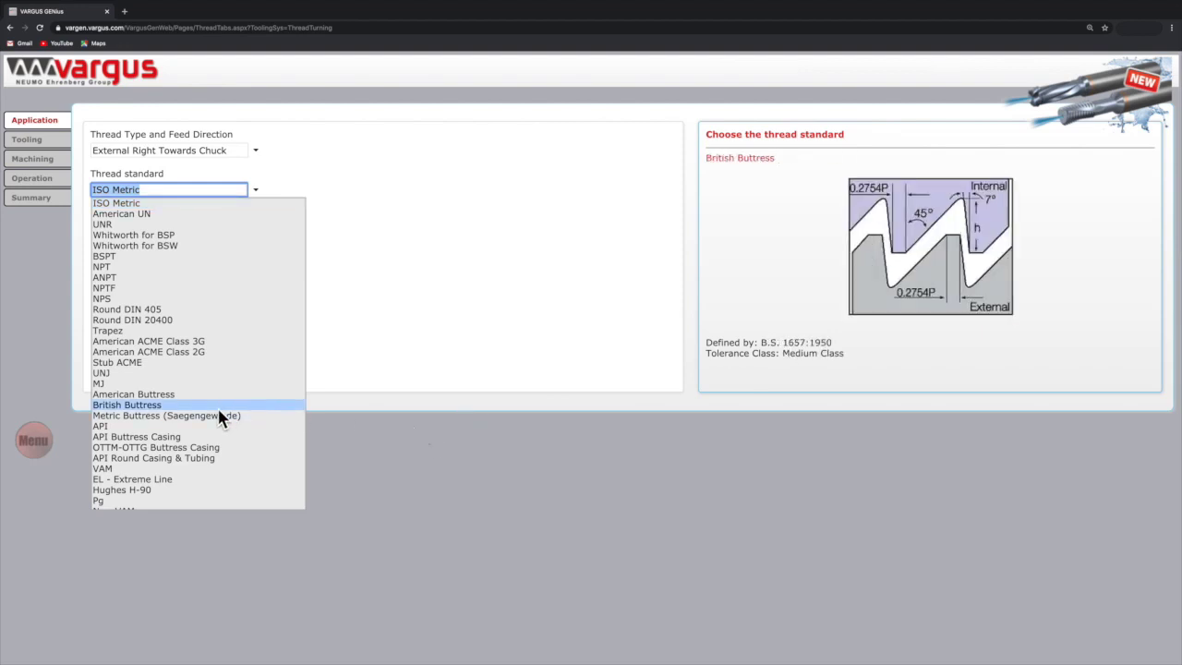
Step: Choose the ISO Metric standard with a 1.50 mm pitch and 1 start
{"action": "scroll", "coordinate": [221, 415], "scroll_direction": "down", "scroll_amount": 1}
{"action": "scroll", "coordinate": [219, 410], "scroll_direction": "up", "scroll_amount": 1}
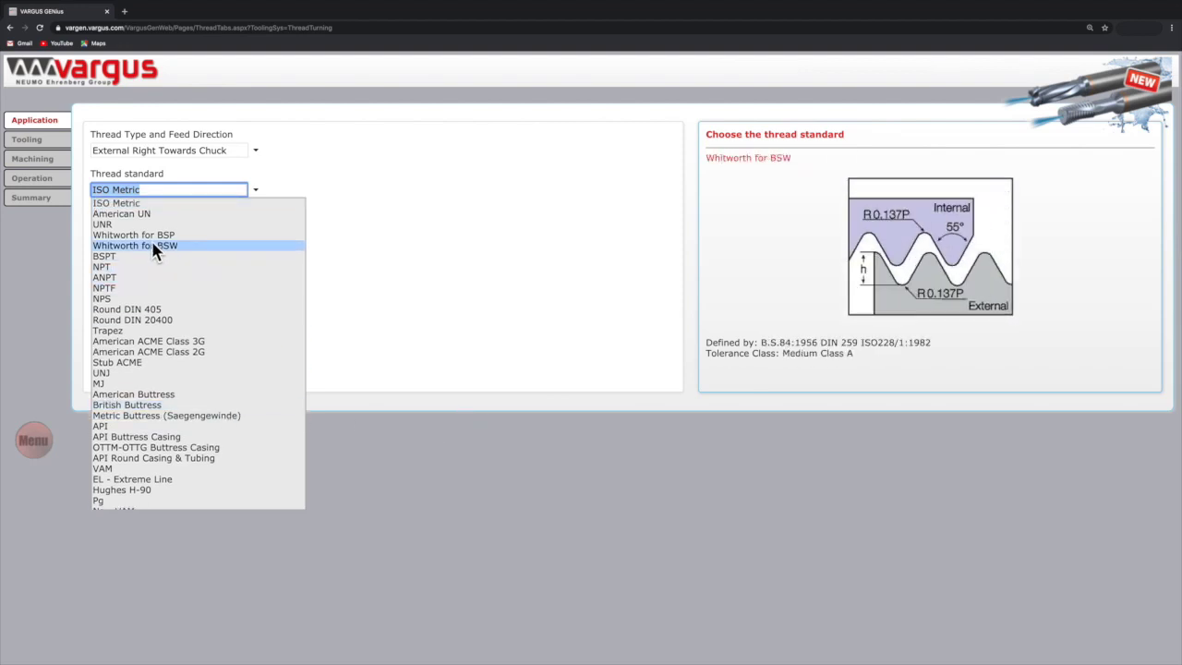
{"action": "left_click", "coordinate": [147, 202]}
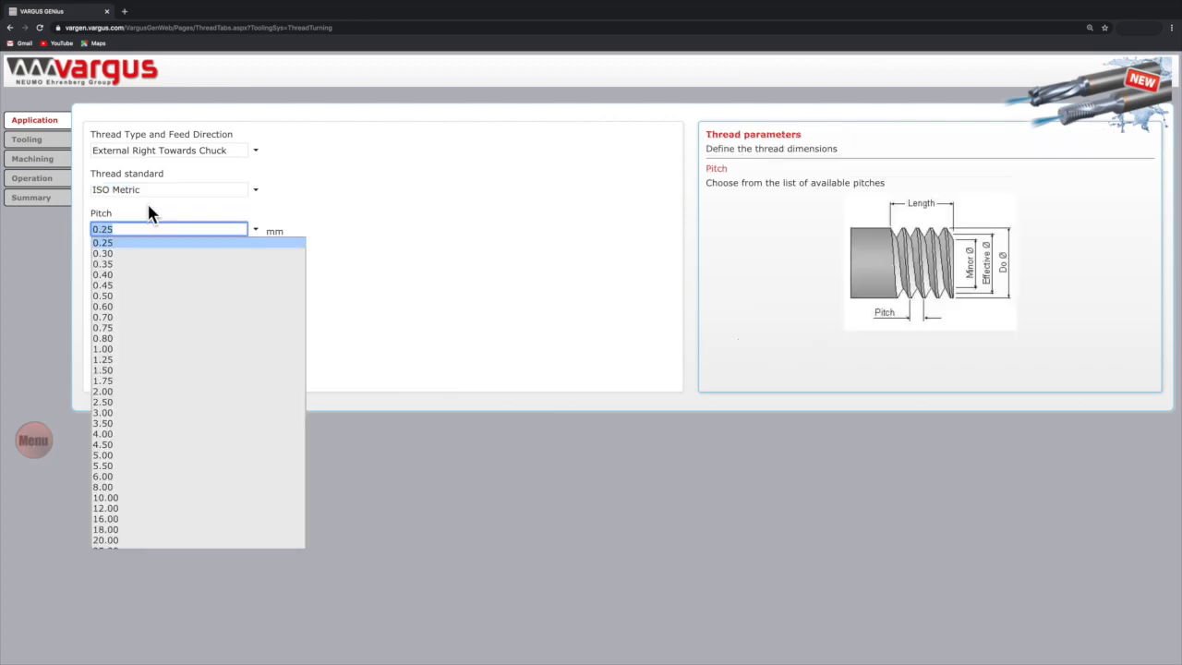
{"action": "key", "text": "Down"}
{"action": "key", "text": "Down"}
{"action": "key", "text": "Down"}
{"action": "key", "text": "Down"}
{"action": "key", "text": "Down"}
{"action": "key", "text": "Down"}
{"action": "key", "text": "Down"}
{"action": "key", "text": "Down"}
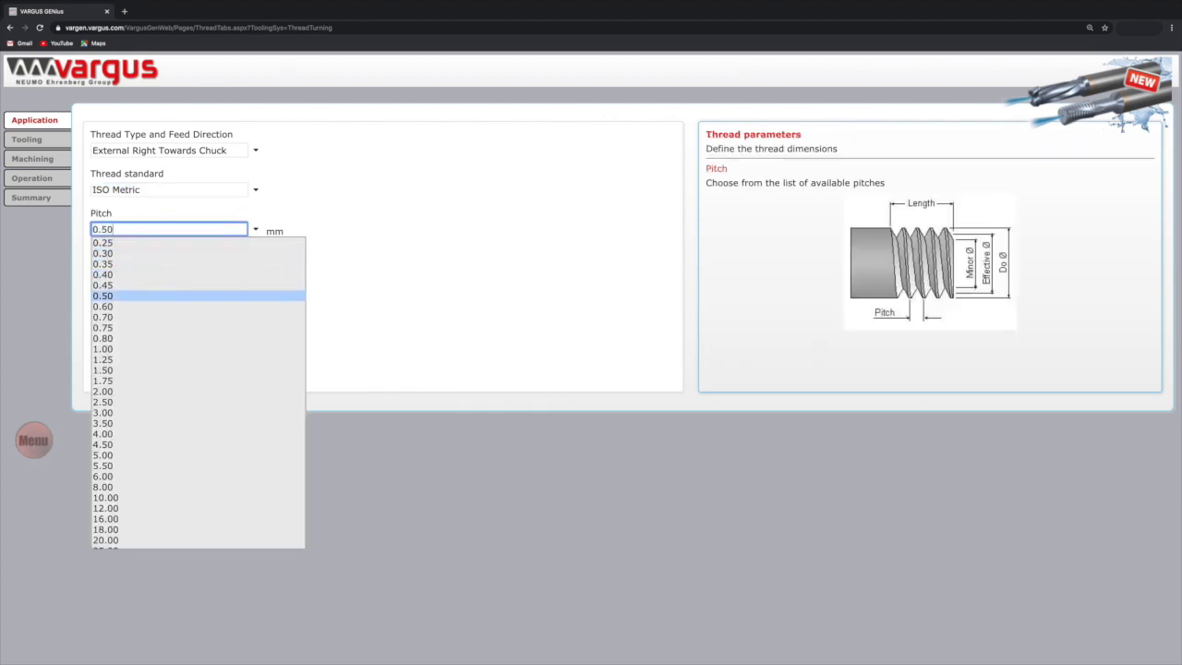
{"action": "key", "text": "Down"}
{"action": "key", "text": "Down"}
{"action": "key", "text": "Down"}
{"action": "key", "text": "Down"}
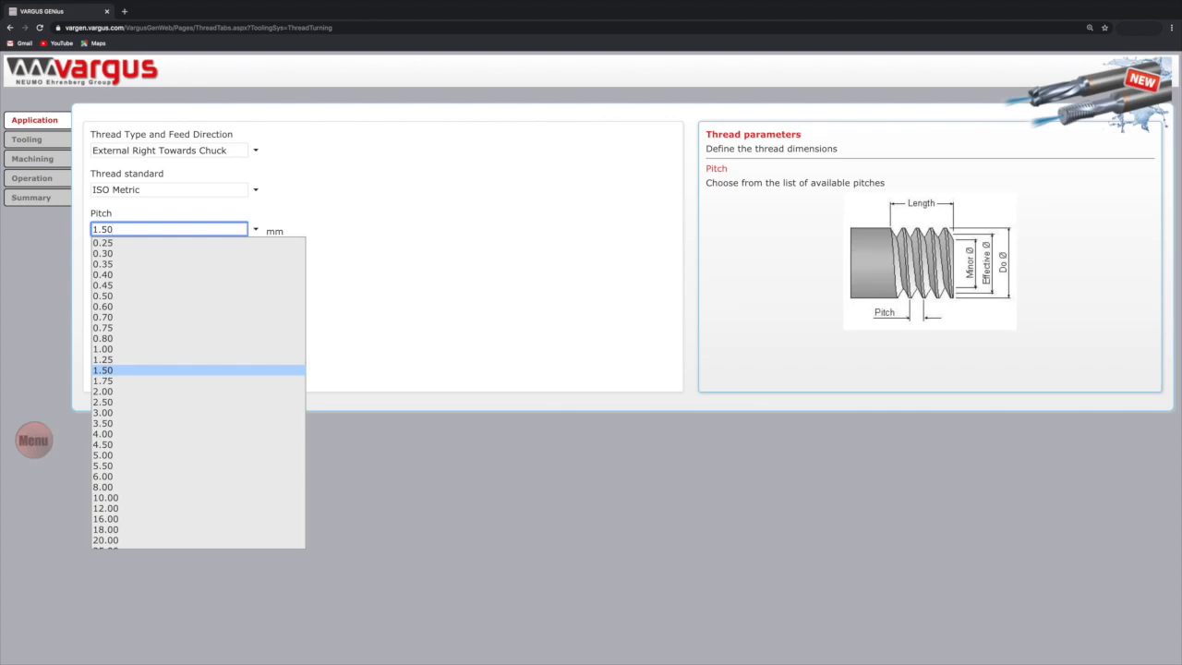
{"action": "key", "text": "Return"}
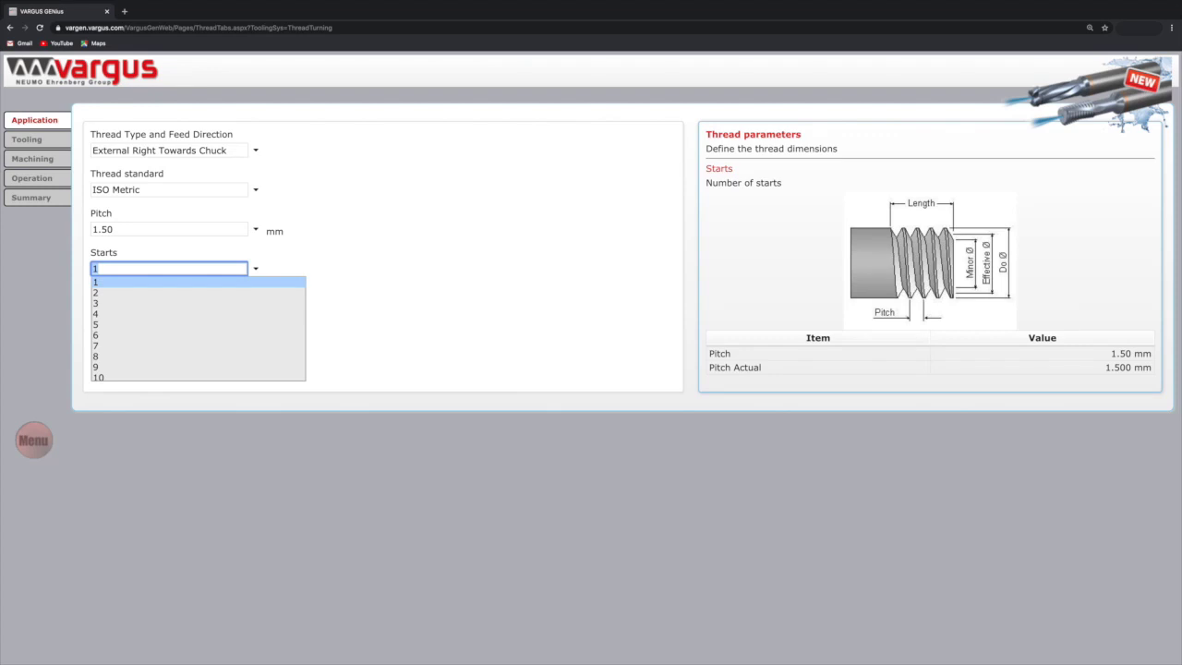
{"action": "key", "text": "Down"}
{"action": "key", "text": "Up"}
{"action": "key", "text": "Return"}
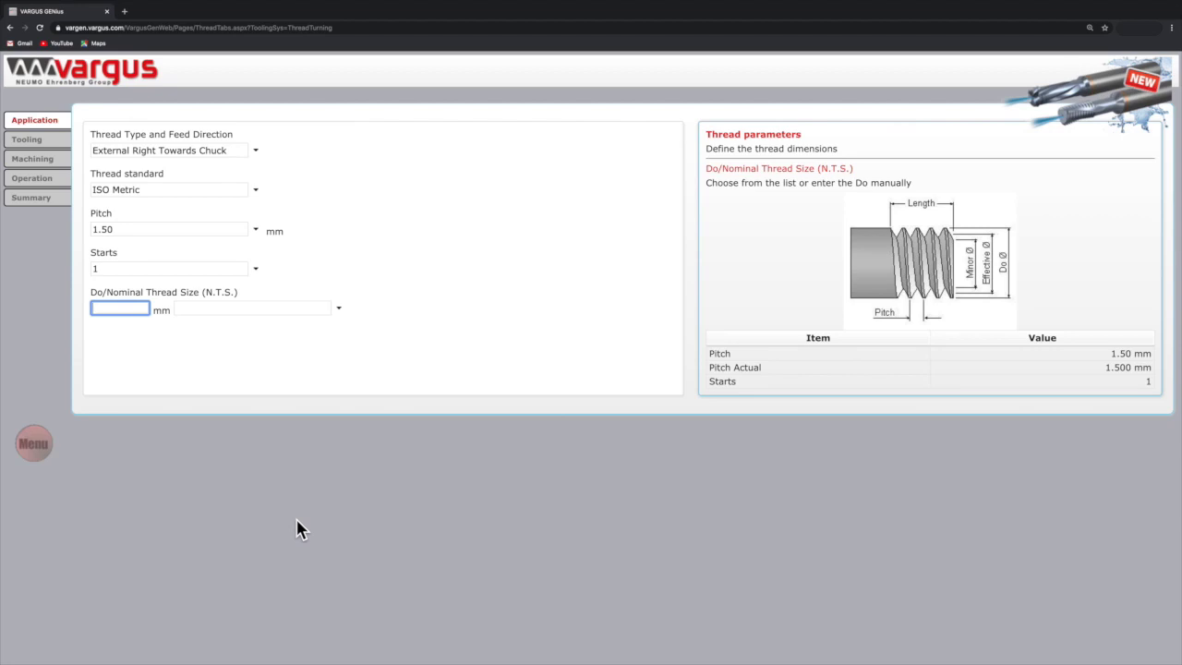
Step: Select M10 x 1.5 Coarse as the nominal thread size after briefly trying a manual 20 mm diameter
{"action": "left_click", "coordinate": [339, 311]}
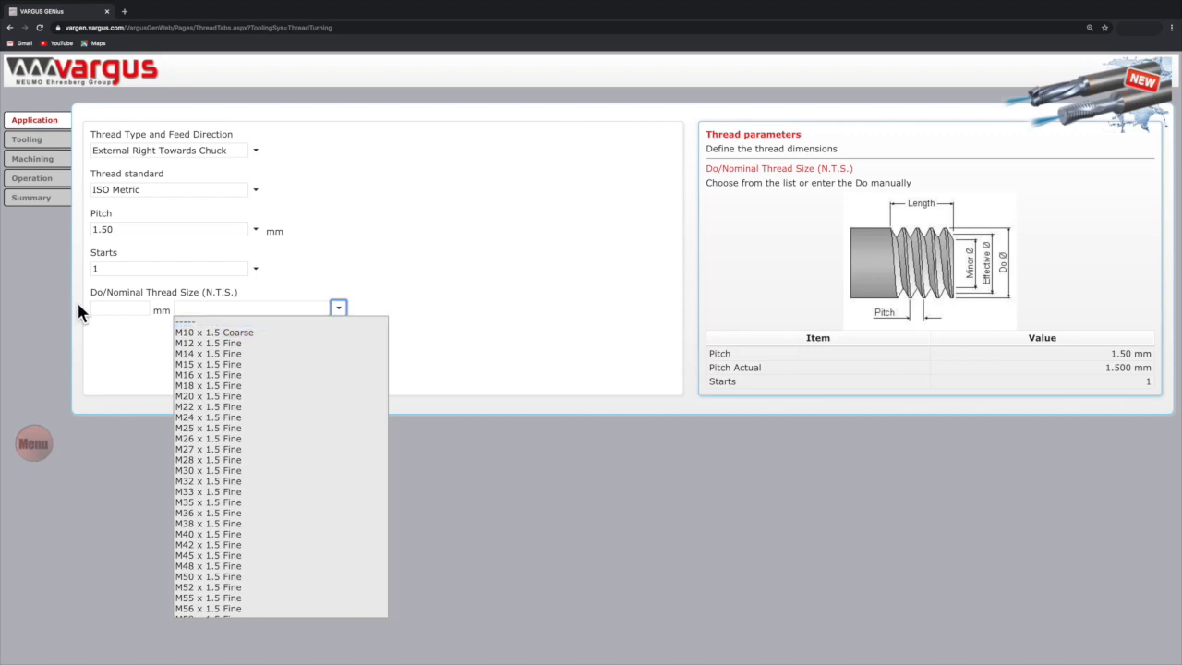
{"action": "left_click", "coordinate": [116, 312]}
{"action": "type", "text": "20"}
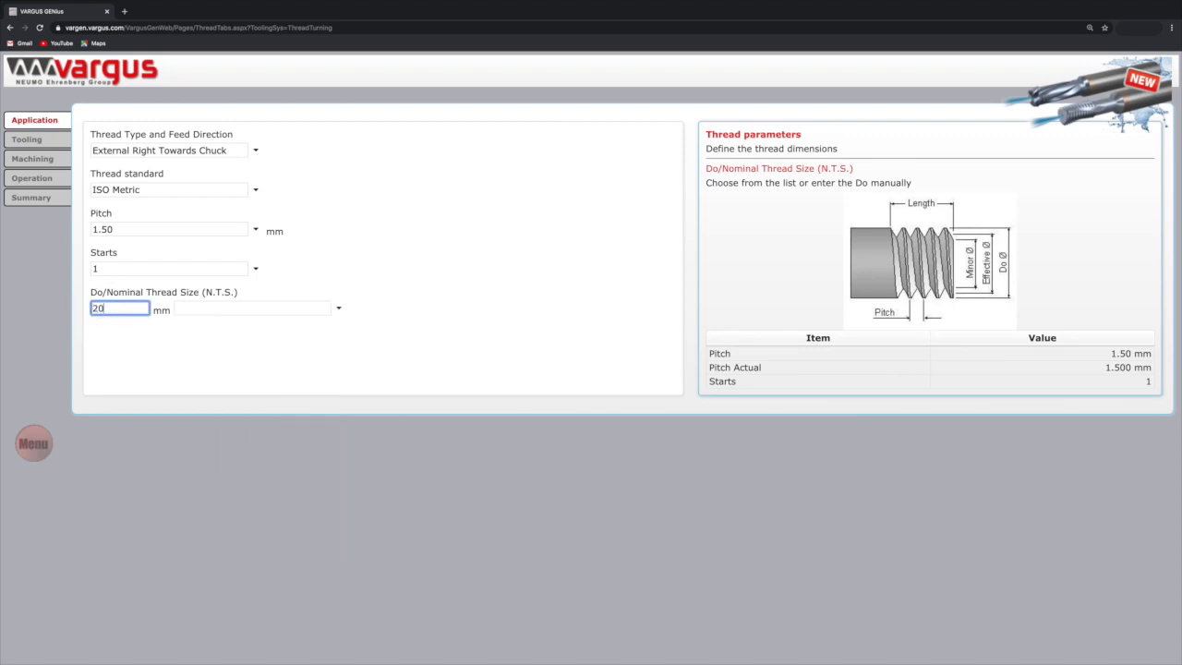
{"action": "key", "text": "Return"}
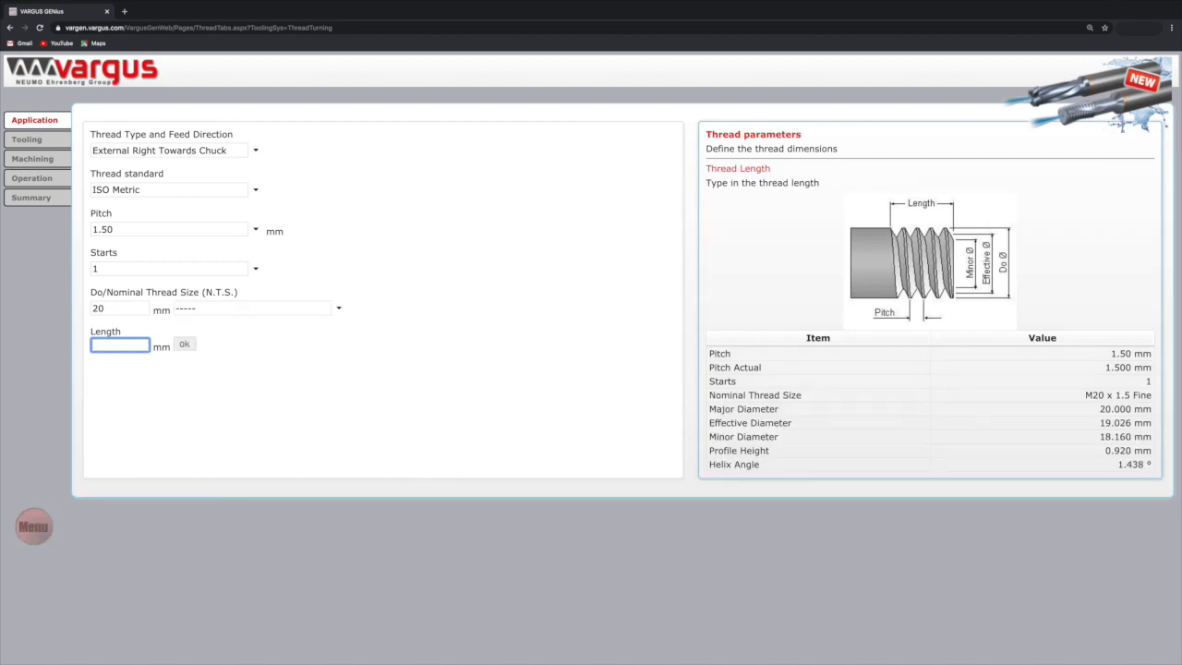
{"action": "left_click", "coordinate": [199, 315]}
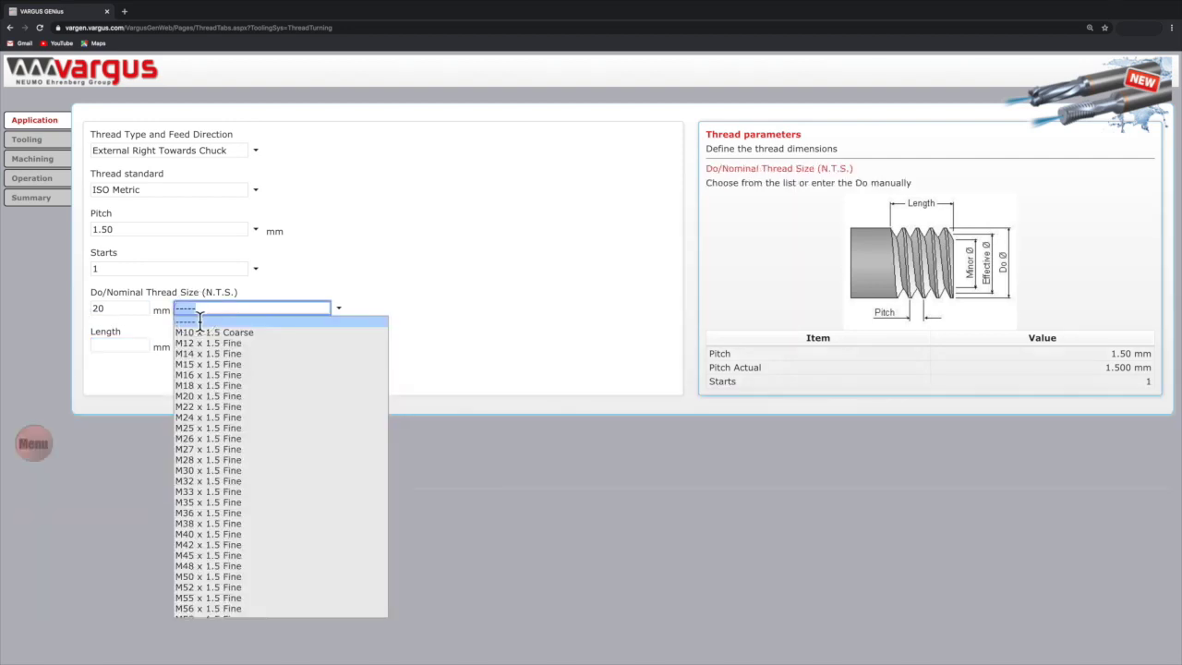
{"action": "left_click", "coordinate": [201, 325]}
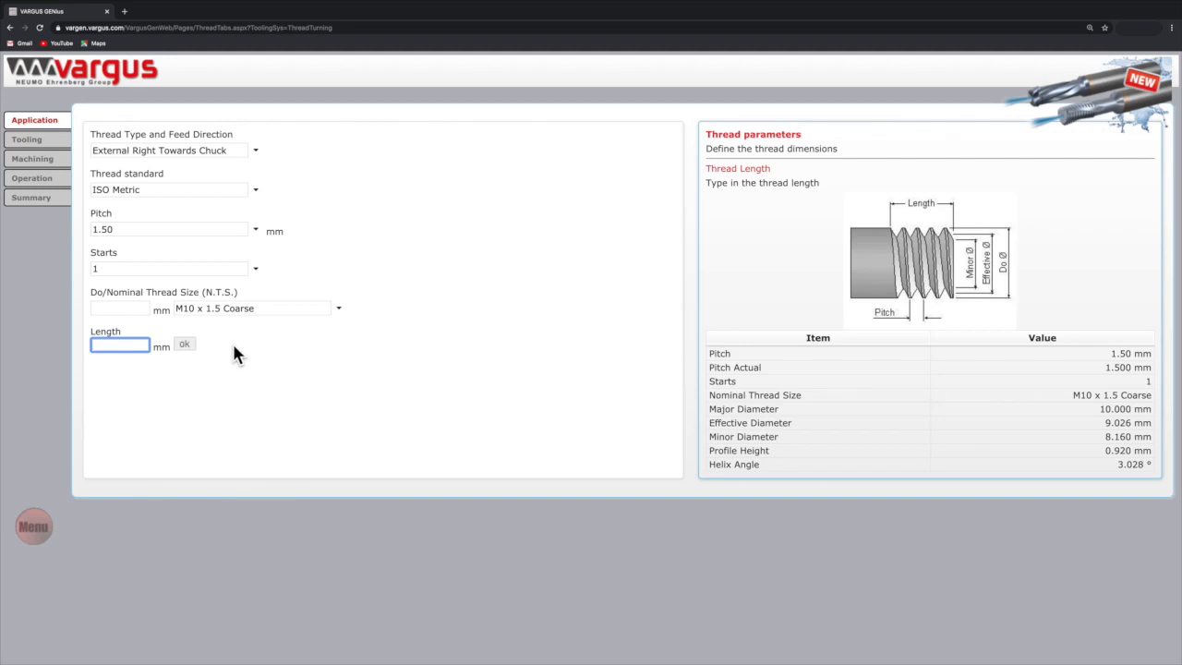
Step: Enter a 20 mm thread length and pick M-13 austenitic stainless steel (HB 180) as material
{"action": "type", "text": "20"}
{"action": "key", "text": "Return"}
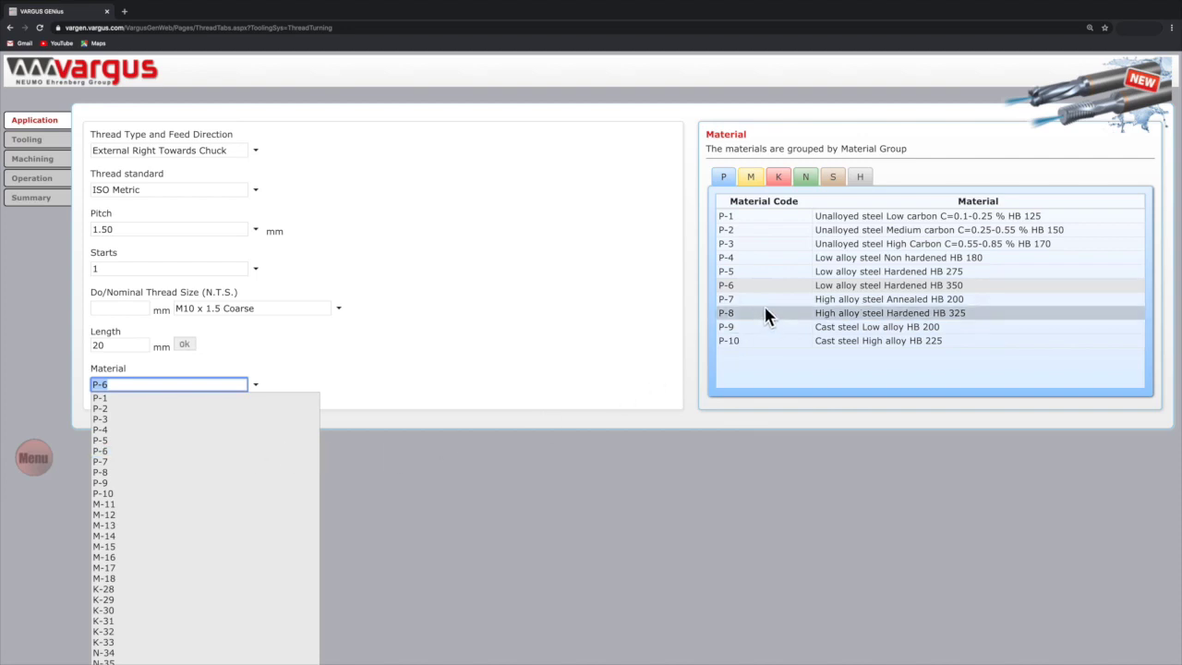
{"action": "left_click", "coordinate": [750, 176]}
{"action": "left_click", "coordinate": [778, 176]}
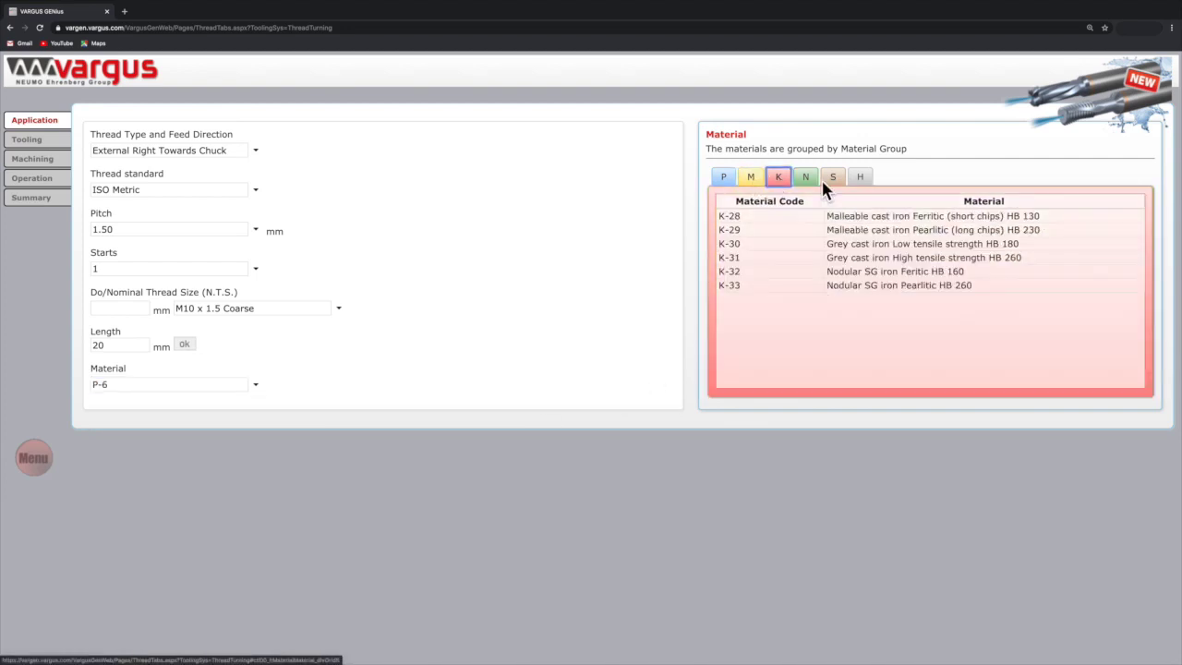
{"action": "left_click", "coordinate": [832, 177]}
{"action": "left_click", "coordinate": [859, 176]}
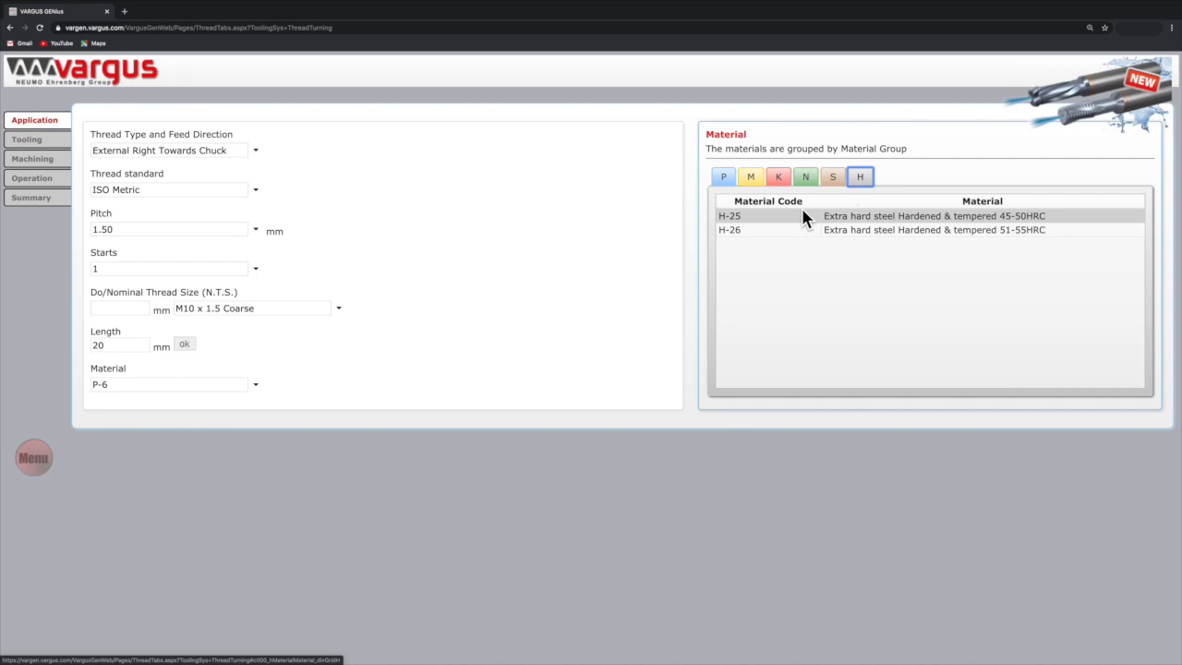
{"action": "left_click", "coordinate": [757, 184]}
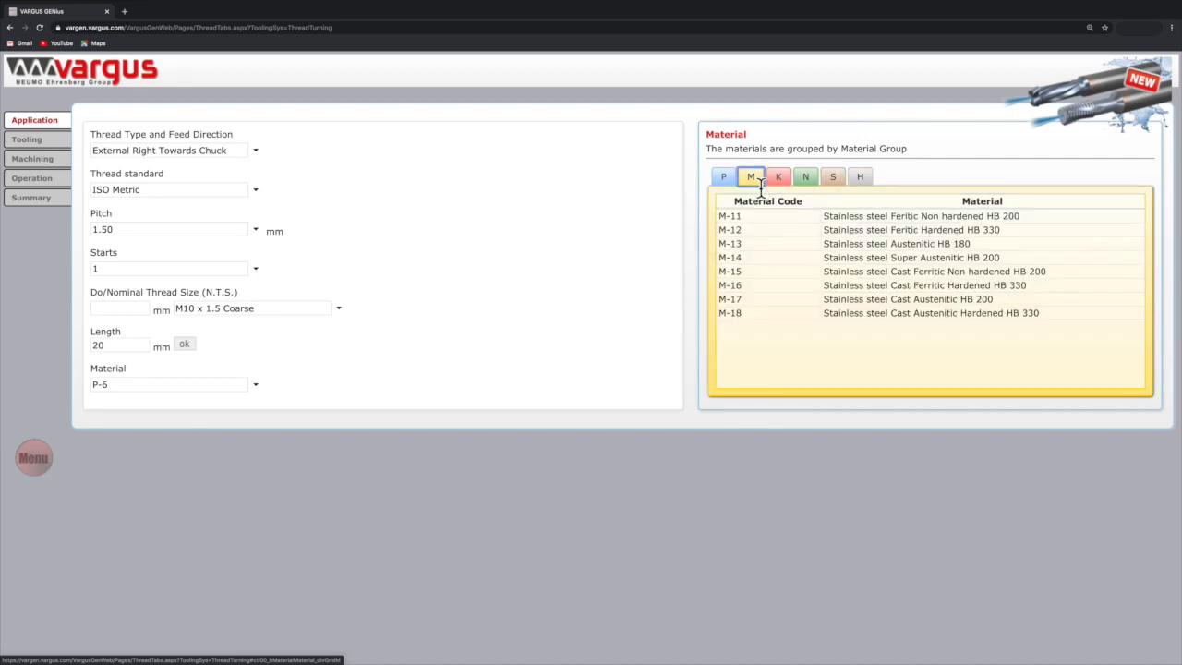
{"action": "left_click", "coordinate": [767, 243]}
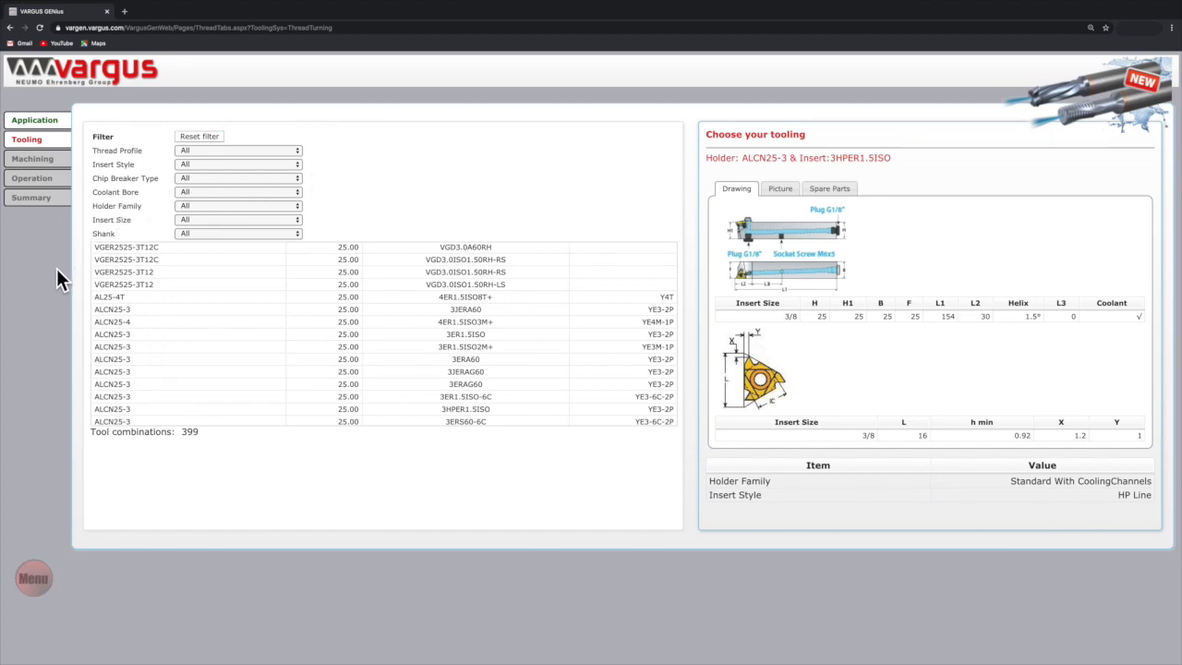
Step: Preview several holder-insert combinations, ending on ALCN25-3 with the 3ER1.5ISO2M+ insert
{"action": "left_click", "coordinate": [117, 309]}
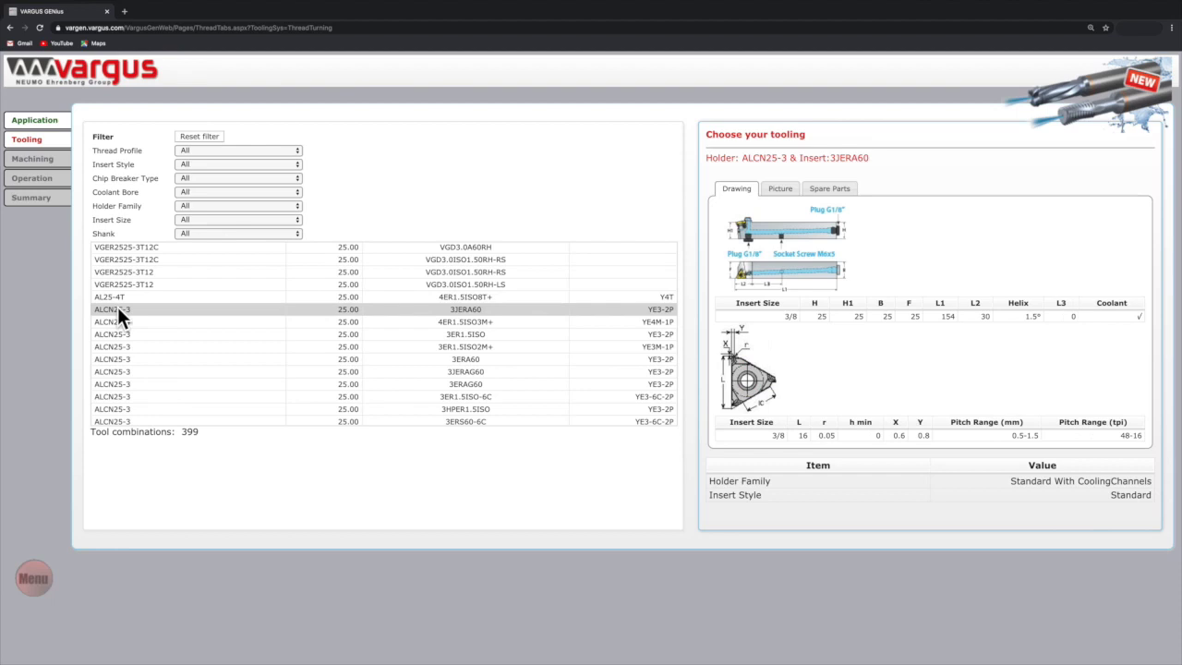
{"action": "left_click", "coordinate": [121, 322]}
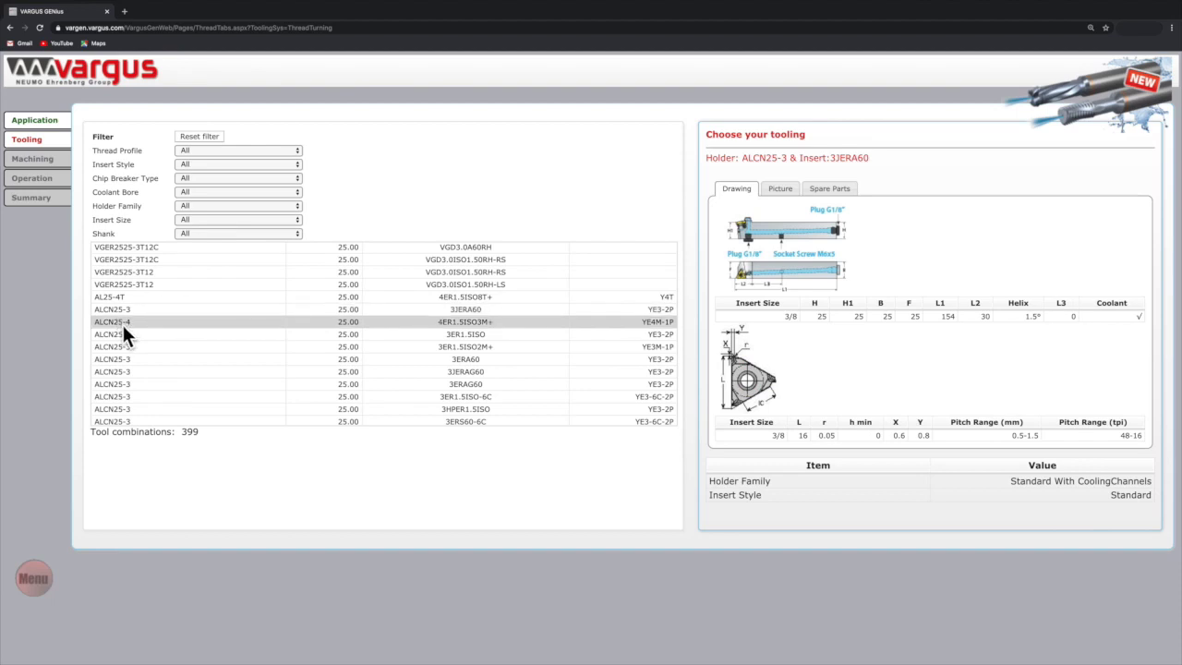
{"action": "left_click", "coordinate": [125, 334]}
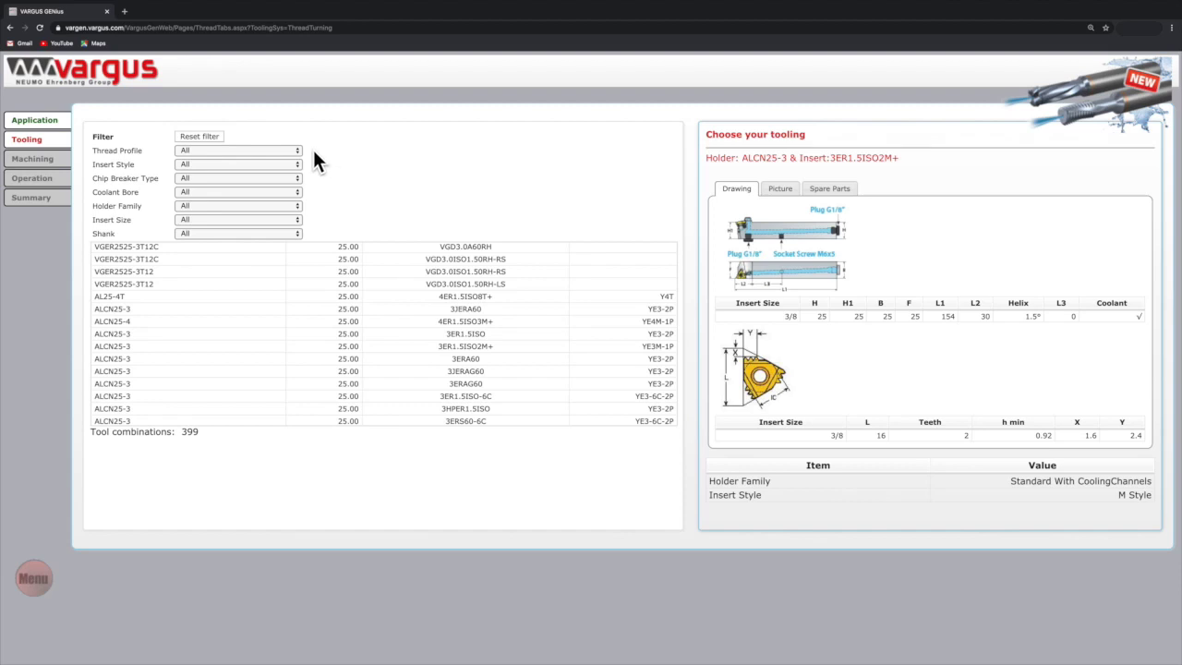
Step: Filter tooling to Full Profile, Standard insert style and Regular chip breaker, leaving 37 combinations
{"action": "left_click", "coordinate": [296, 152]}
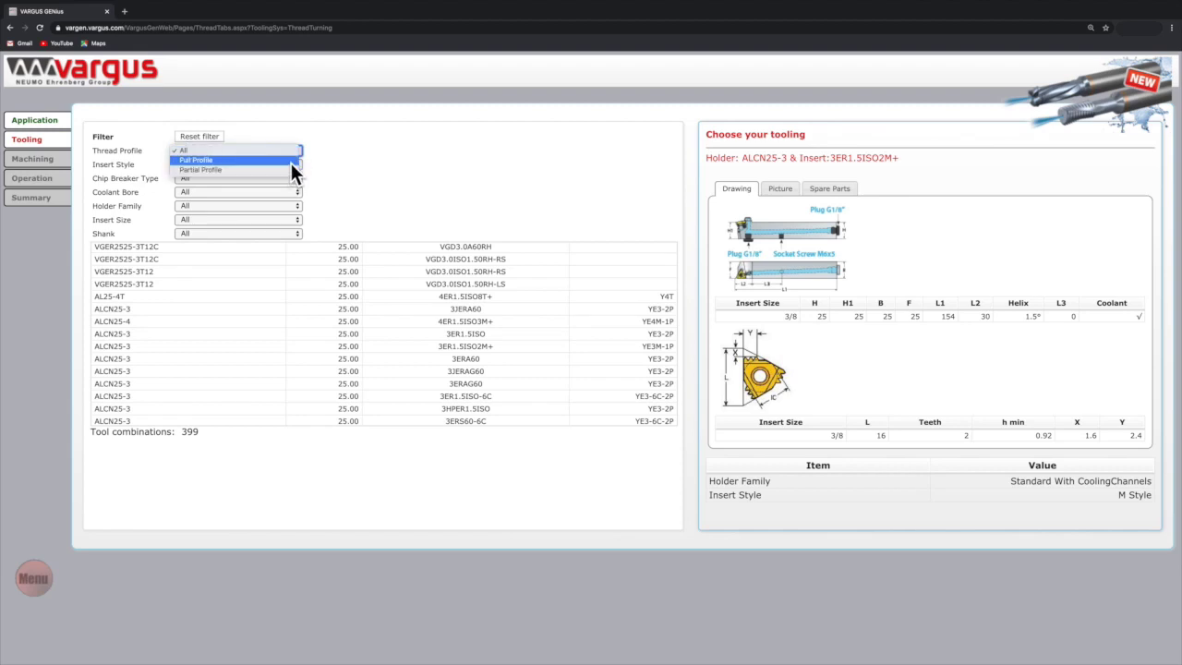
{"action": "left_click", "coordinate": [291, 162]}
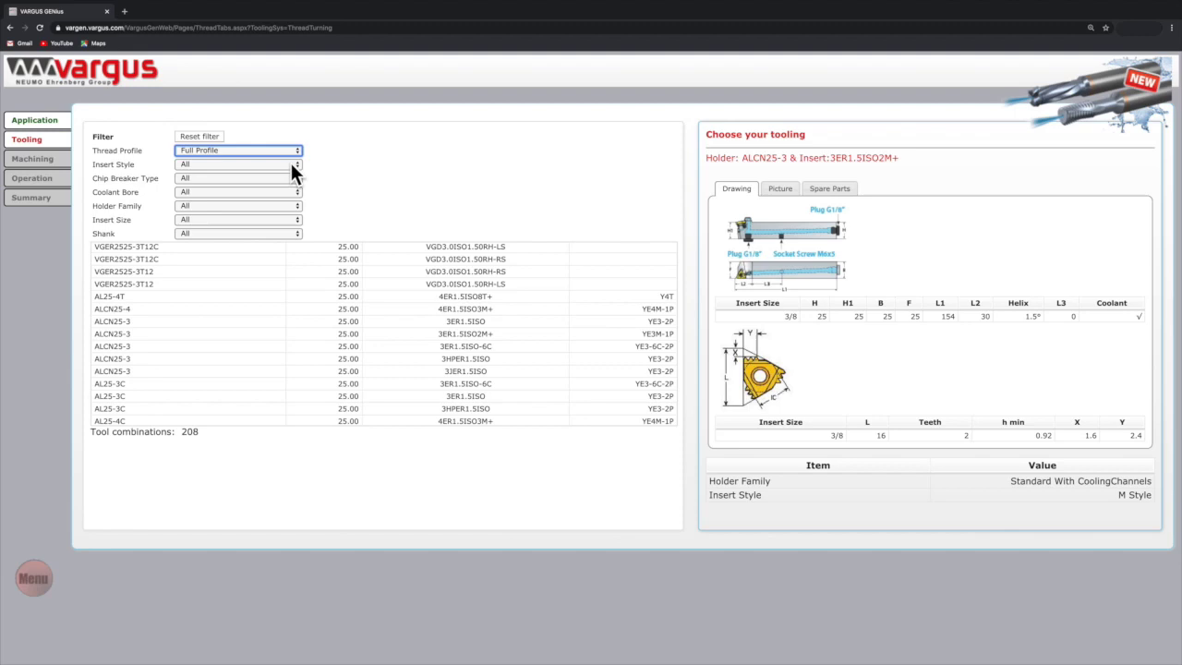
{"action": "left_click", "coordinate": [292, 165]}
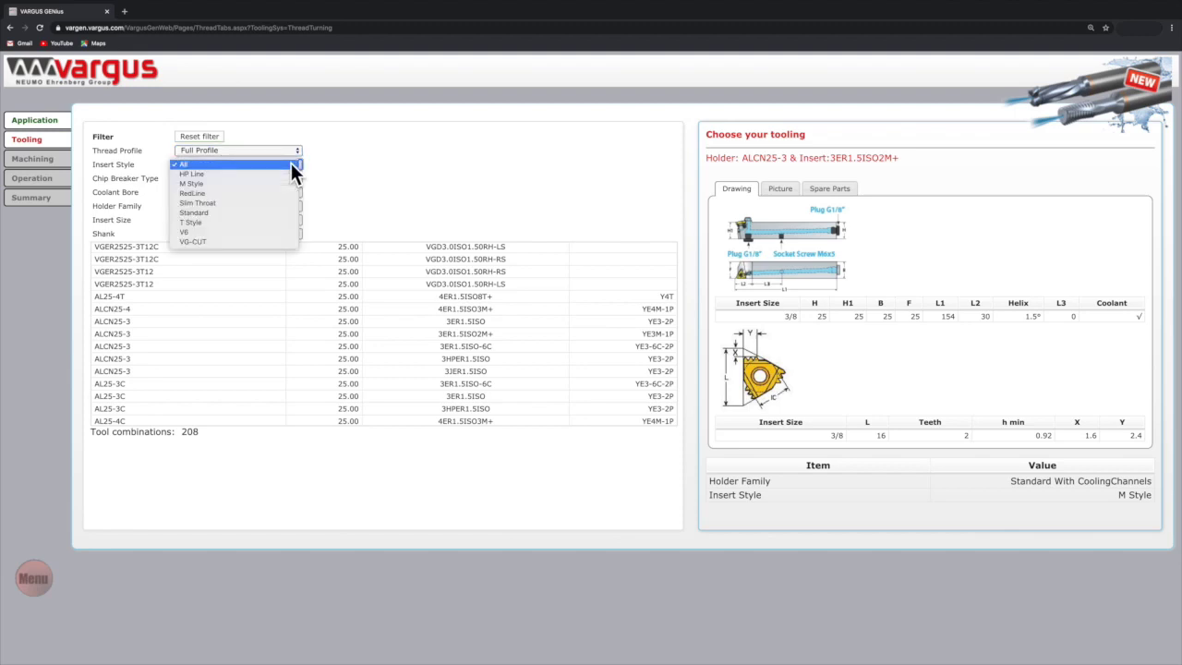
{"action": "left_click", "coordinate": [281, 213]}
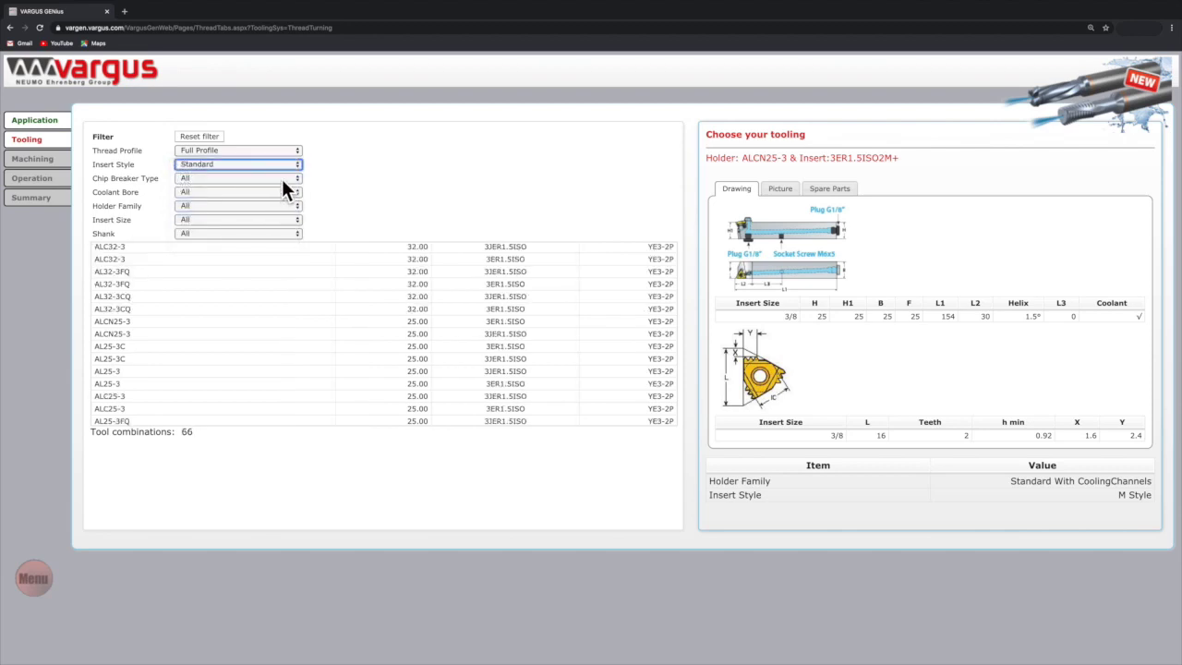
{"action": "left_click", "coordinate": [287, 180]}
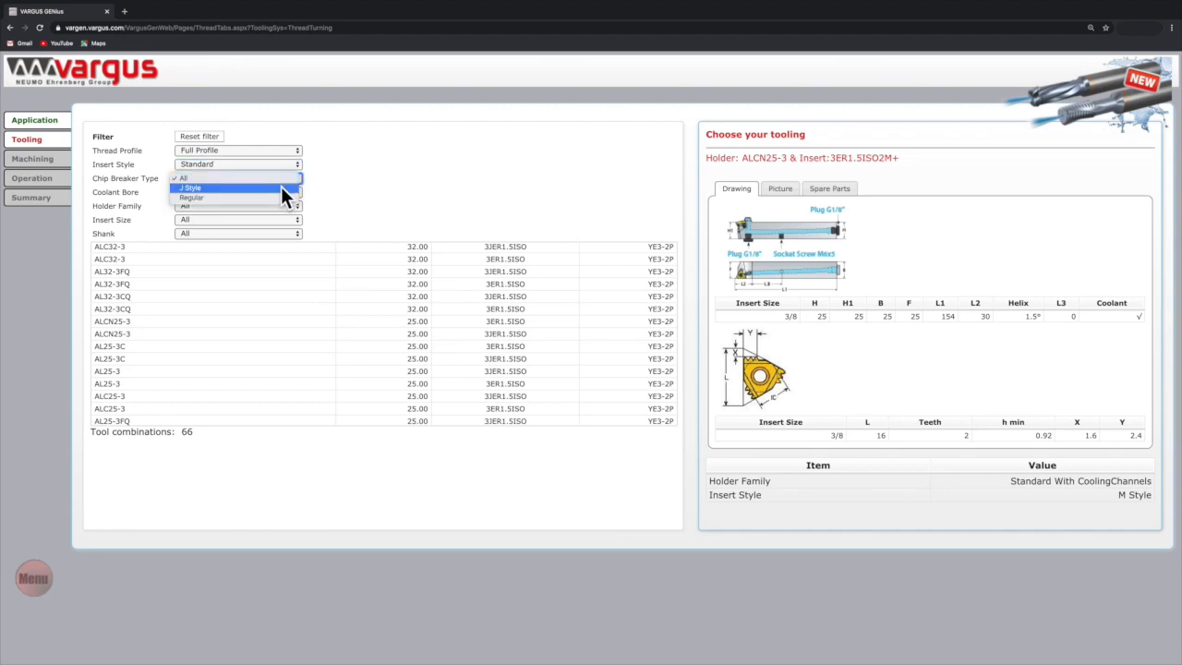
{"action": "left_click", "coordinate": [281, 198]}
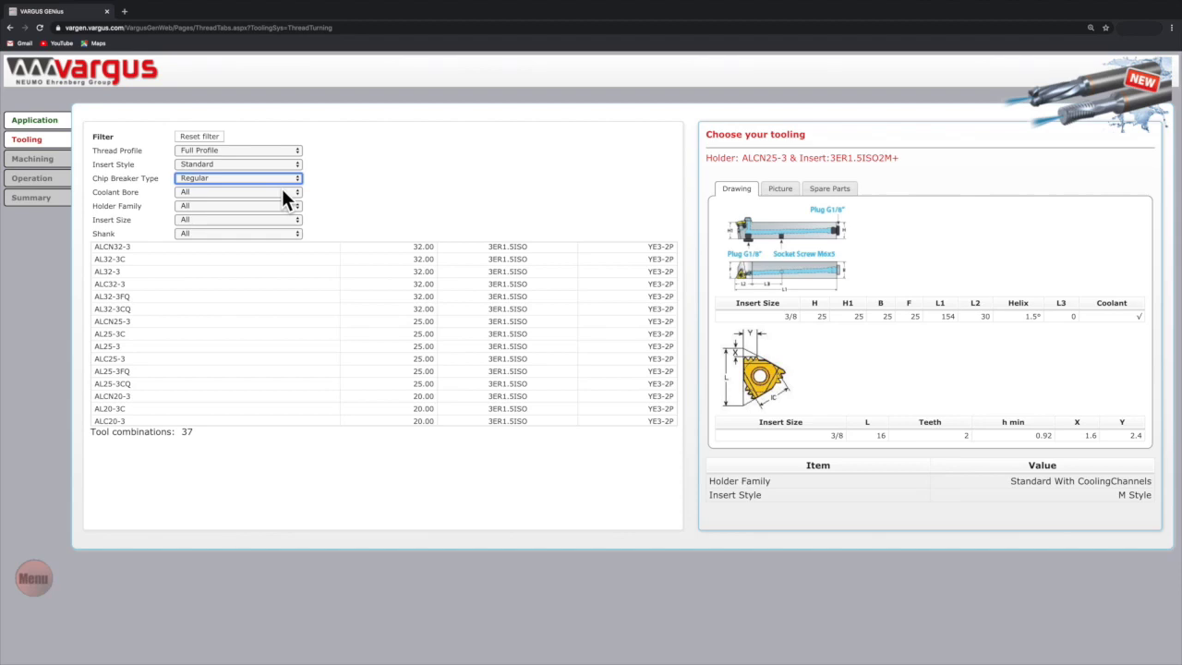
{"action": "left_click", "coordinate": [284, 194]}
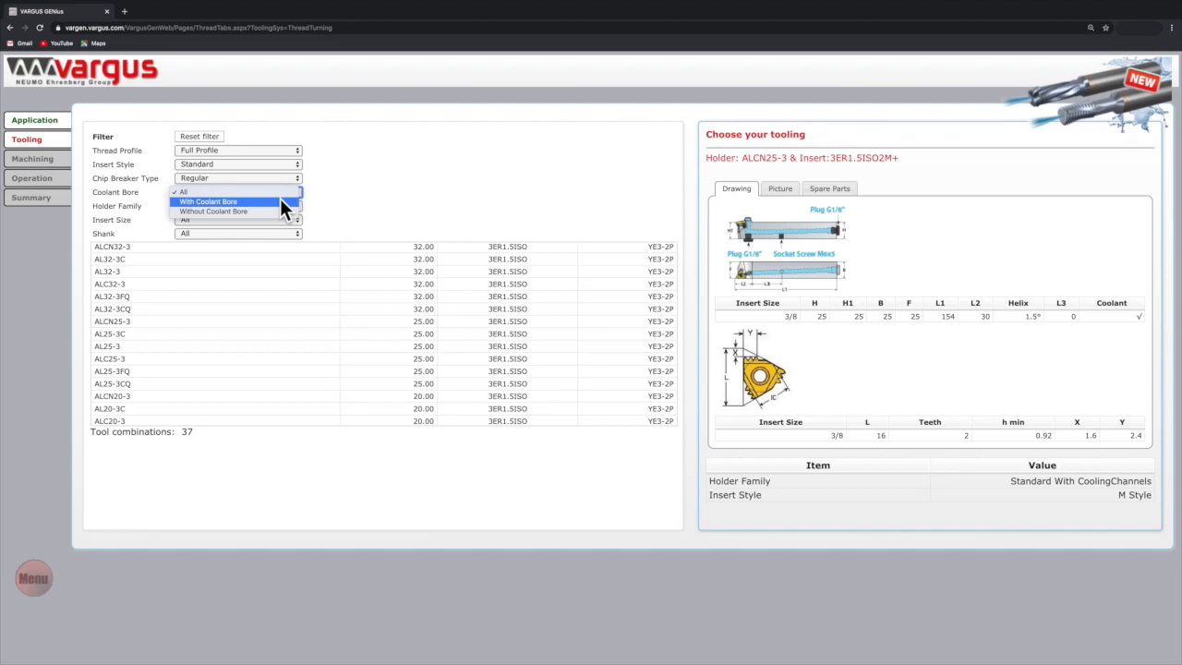
Step: Restrict tooling to With Coolant Bore, Standard With CoolingChannels holders and 3/8 insert size
{"action": "left_click", "coordinate": [280, 200]}
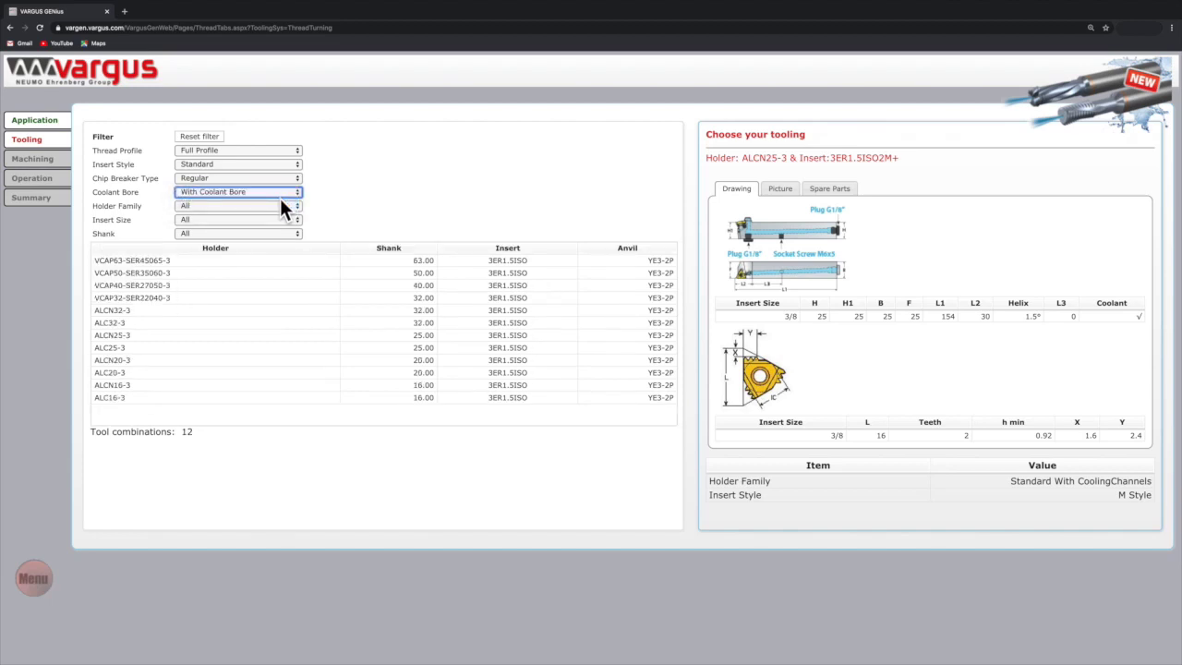
{"action": "left_click", "coordinate": [281, 207]}
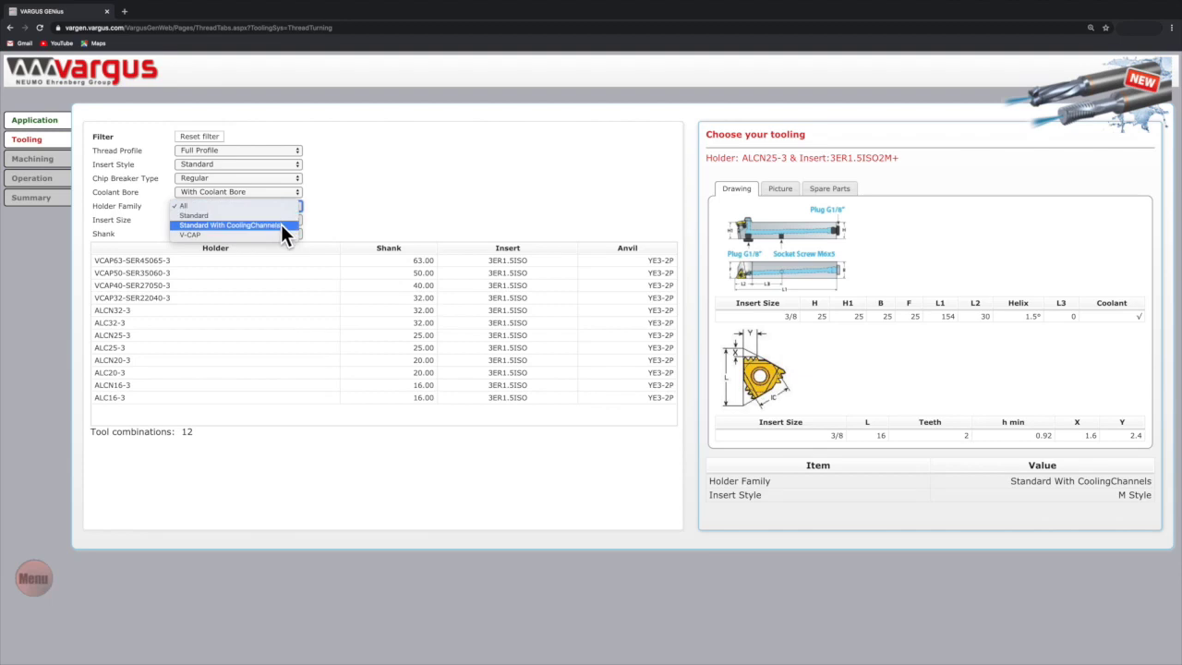
{"action": "left_click", "coordinate": [281, 224]}
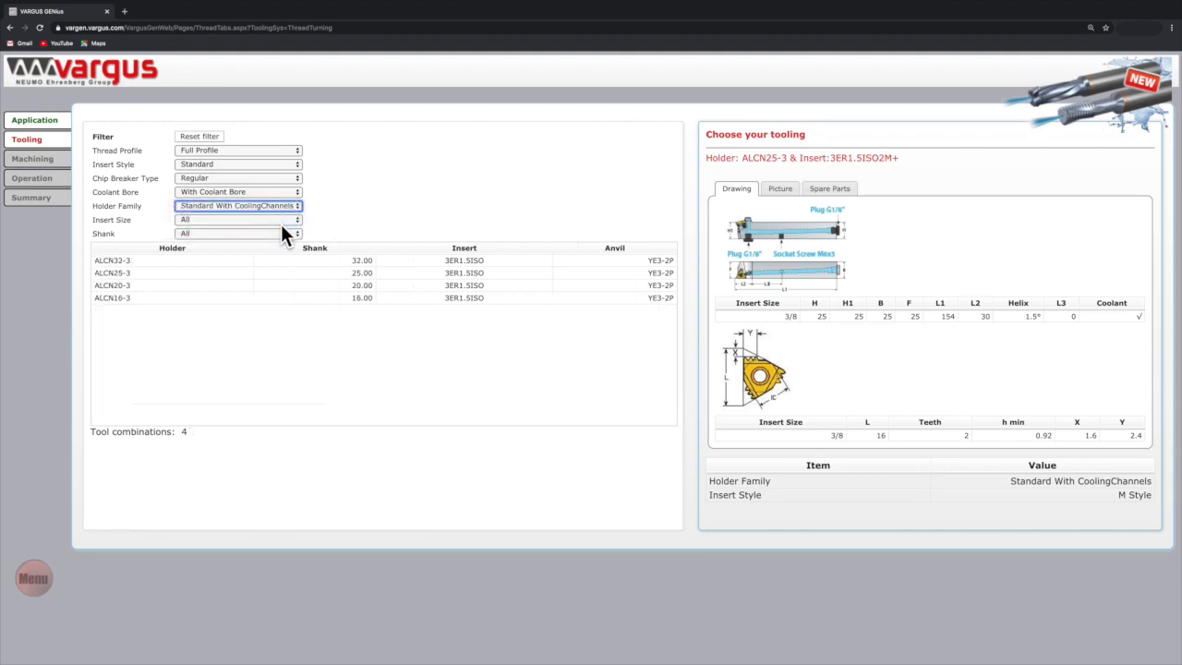
{"action": "left_click", "coordinate": [282, 222]}
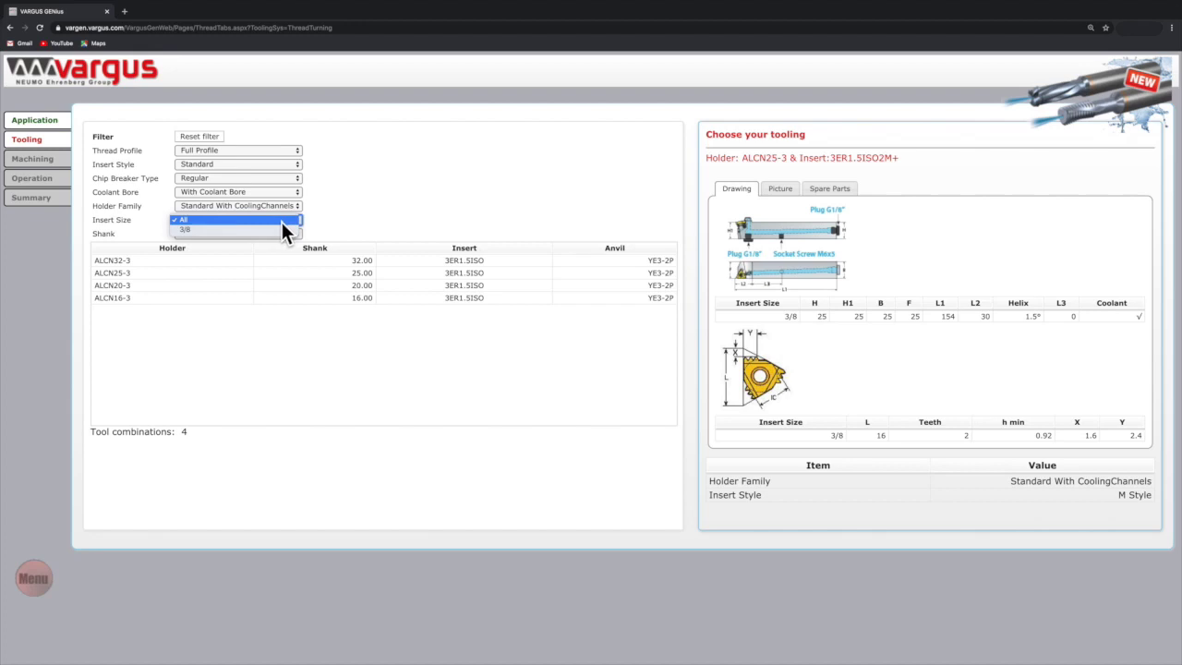
{"action": "left_click", "coordinate": [281, 228]}
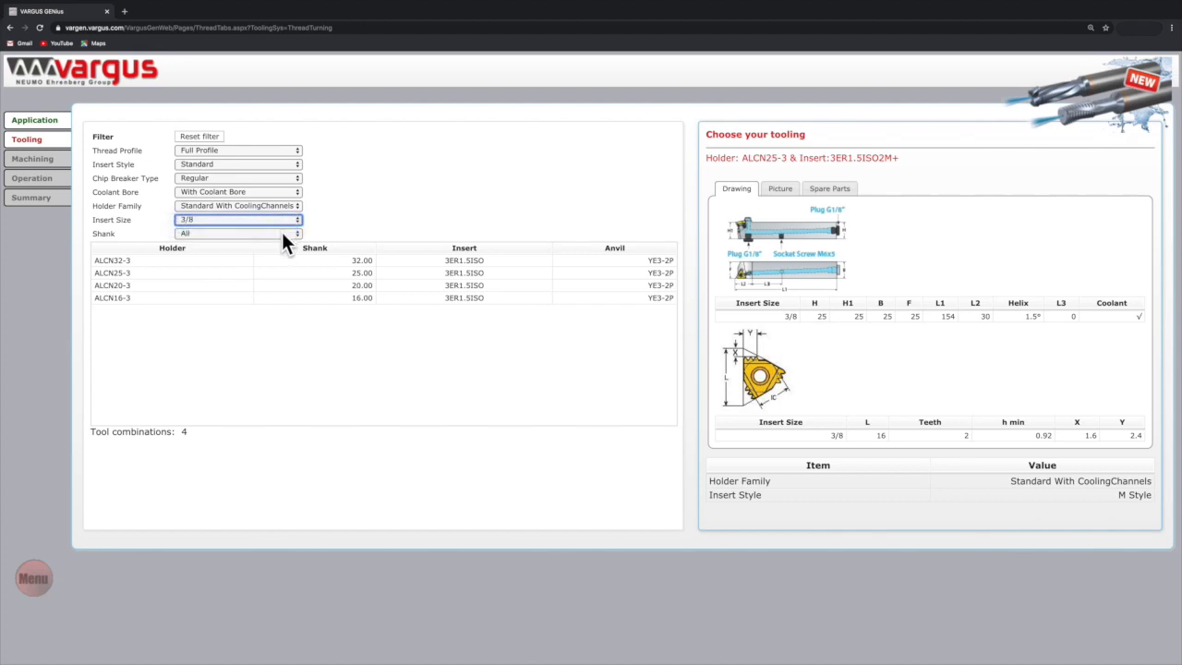
Step: Narrow to the 20.00 shank holder ALCN20-3 and review its photos and spare parts
{"action": "left_click", "coordinate": [282, 233]}
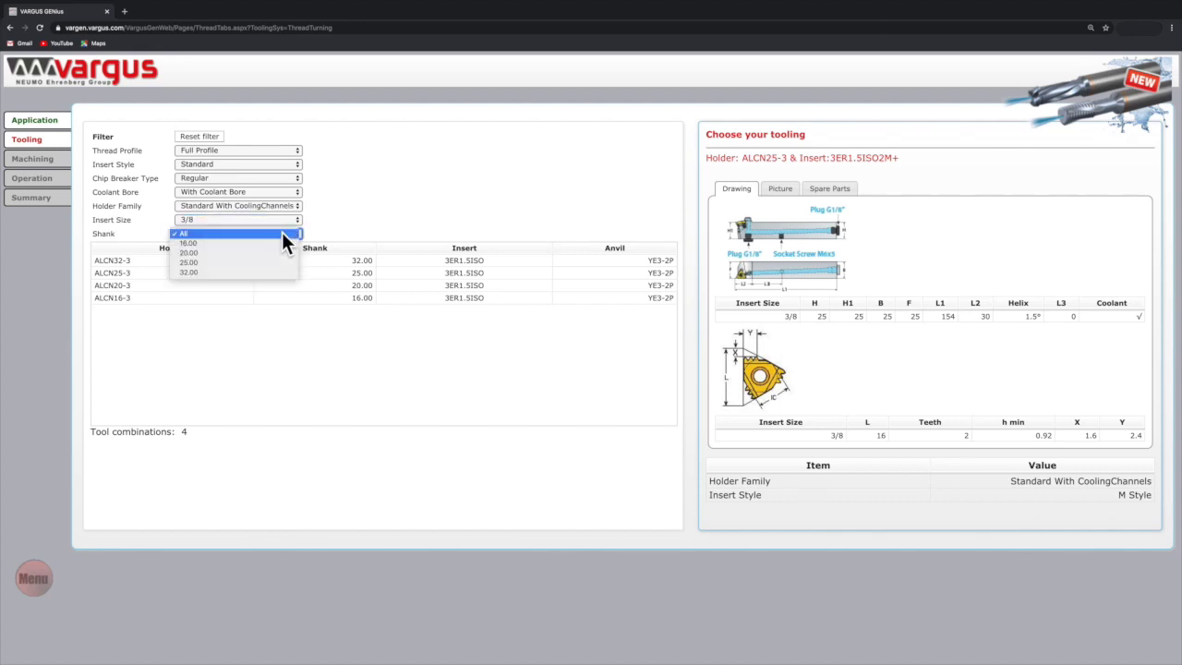
{"action": "left_click", "coordinate": [282, 234]}
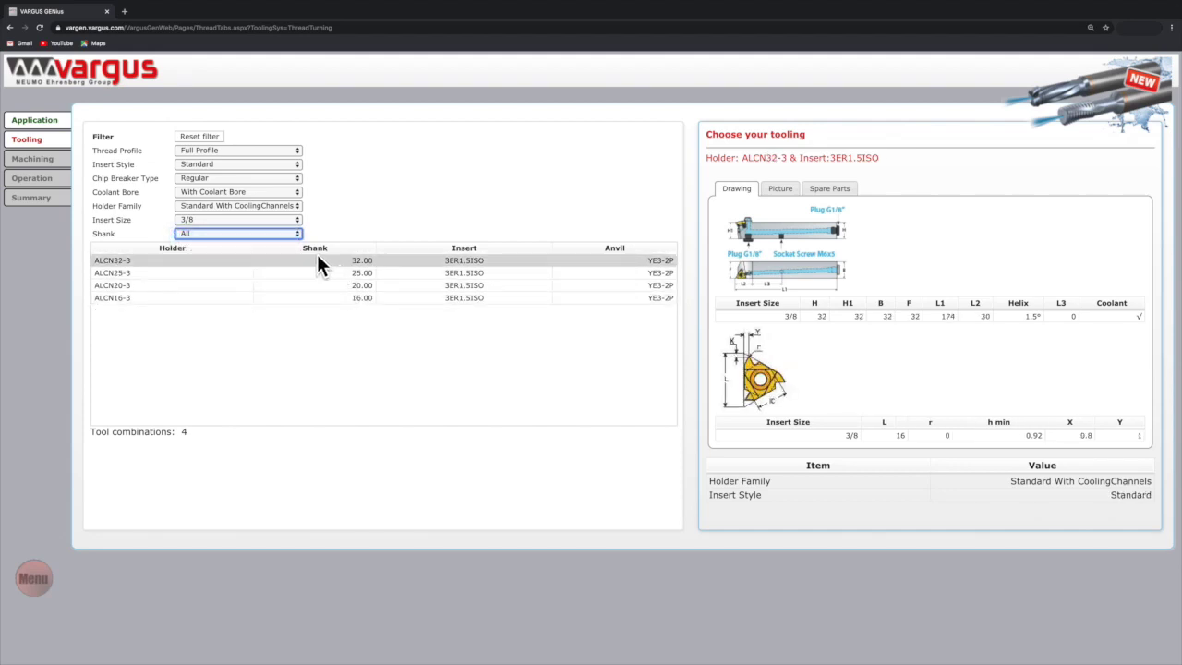
{"action": "left_click", "coordinate": [297, 234]}
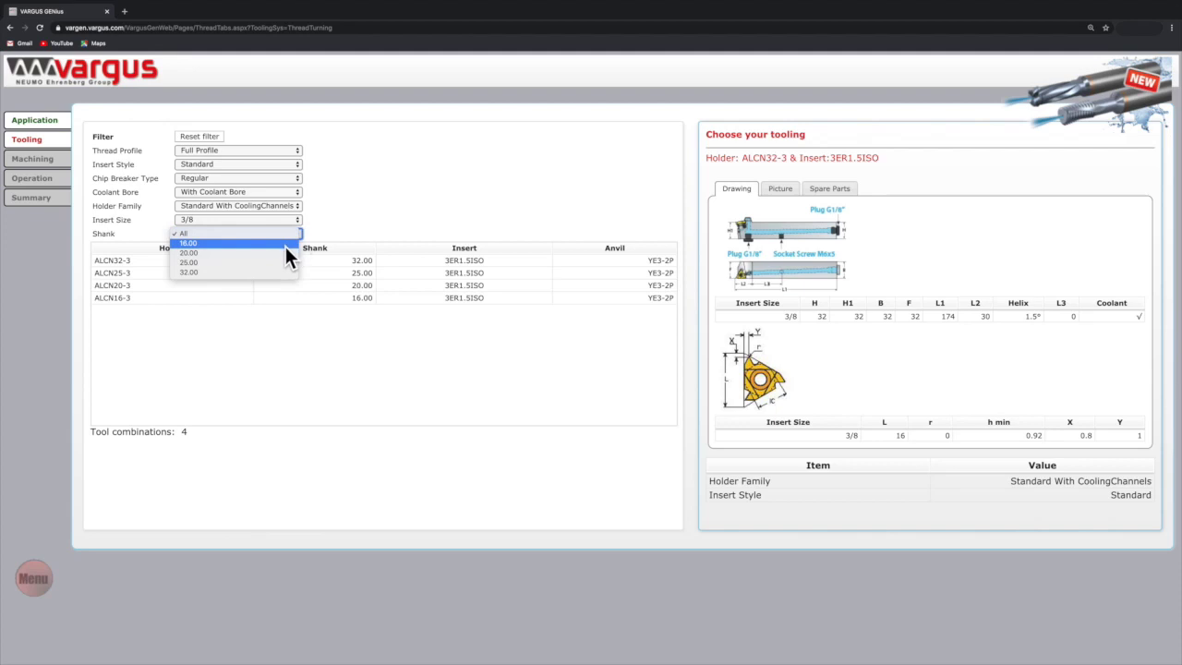
{"action": "left_click", "coordinate": [285, 250]}
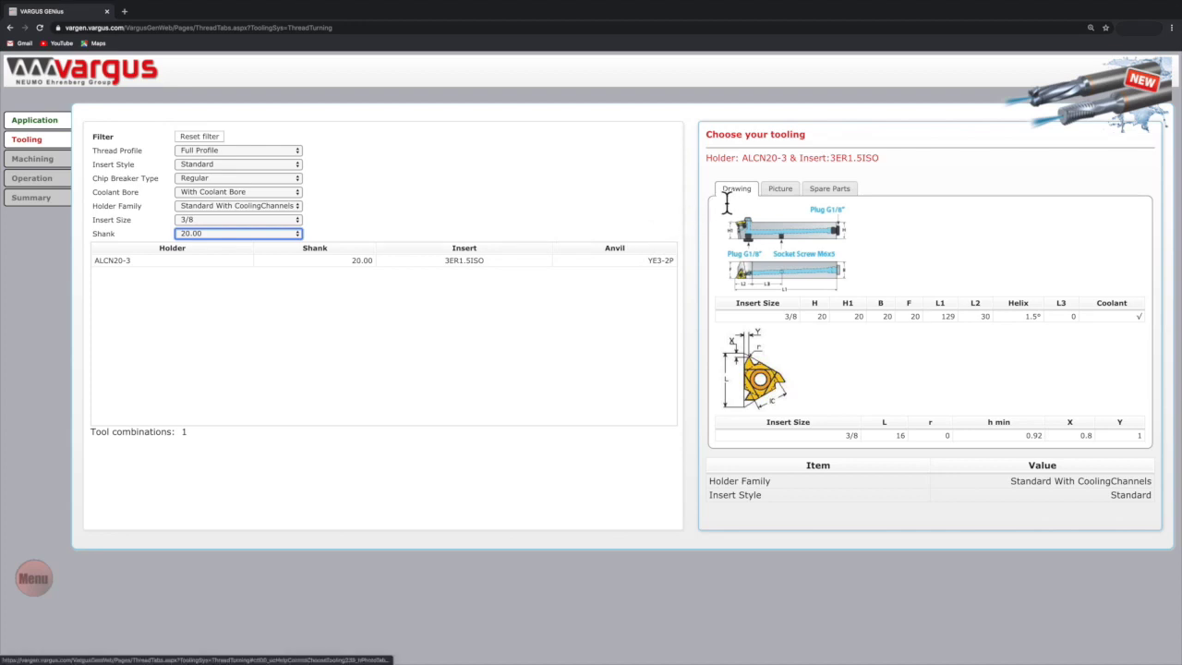
{"action": "left_click", "coordinate": [776, 190]}
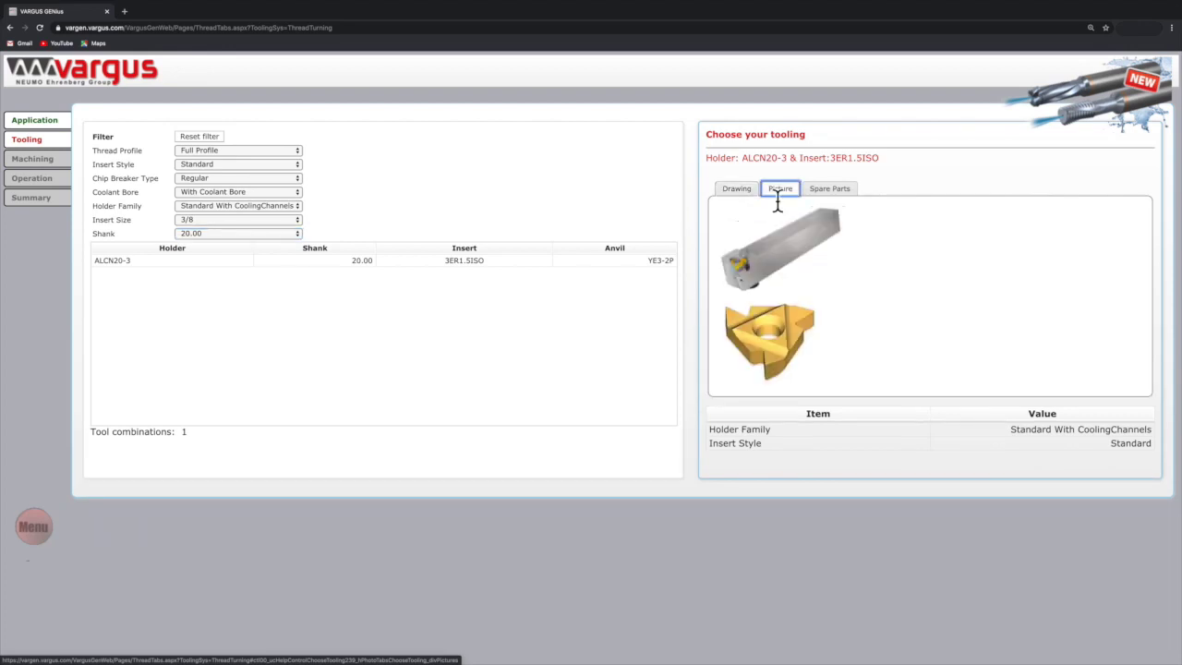
{"action": "left_click", "coordinate": [855, 188]}
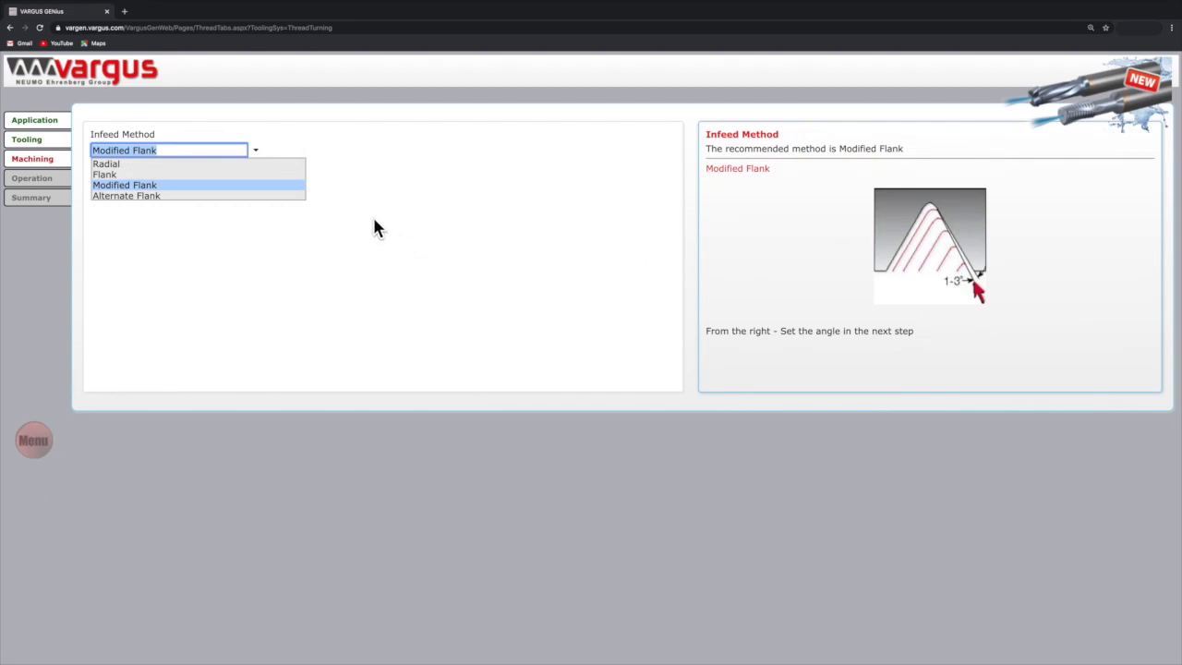
Step: Set the infeed method to Modified Flank with a 2° flank angle
{"action": "left_click", "coordinate": [241, 186]}
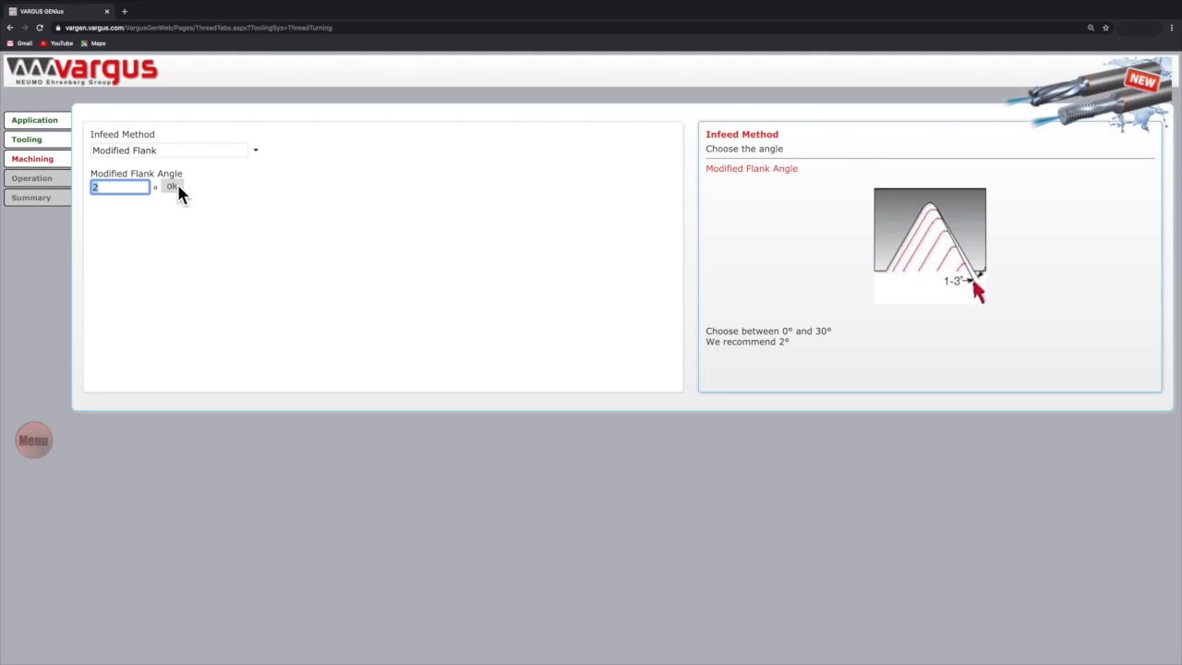
{"action": "left_click", "coordinate": [175, 187]}
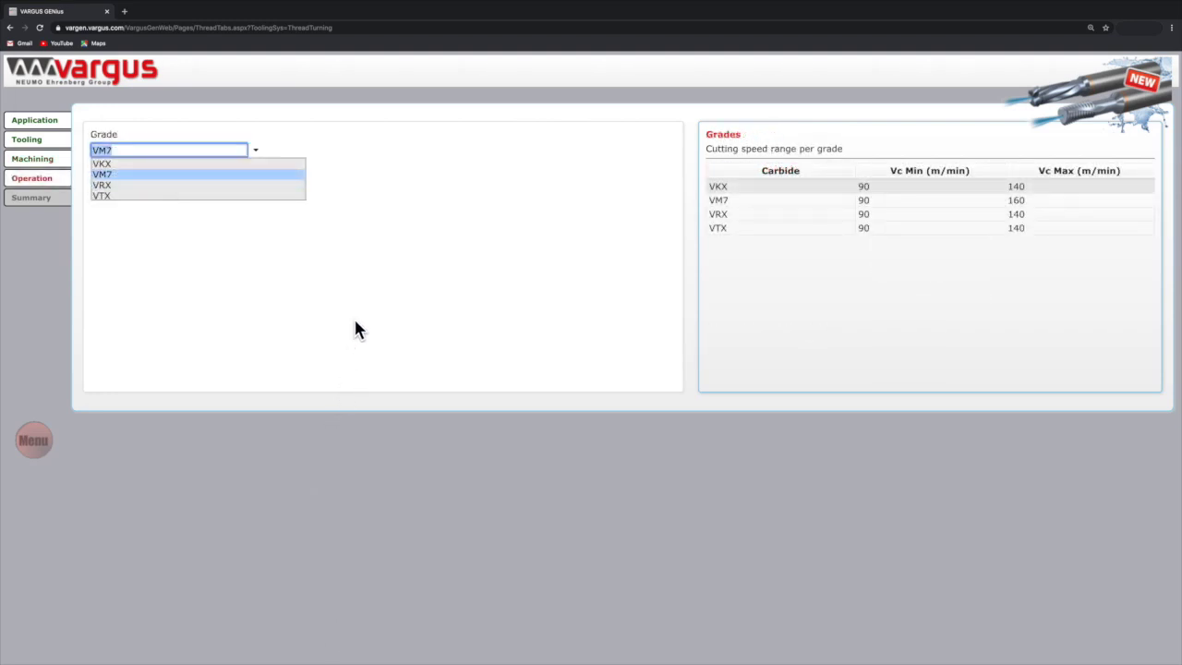
Step: Compare the VKX, VRX and VTX grades, then keep VM7 as the carbide grade
{"action": "key", "text": "Up"}
{"action": "key", "text": "Down"}
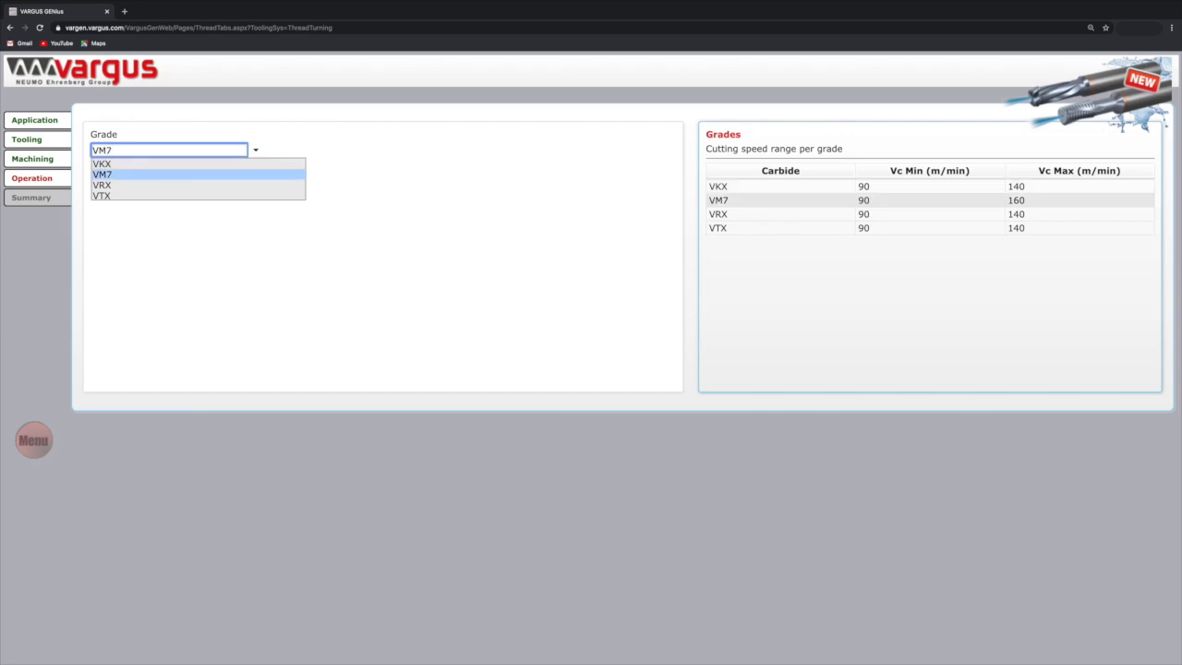
{"action": "key", "text": "Down"}
{"action": "key", "text": "Down"}
{"action": "key", "text": "Up"}
{"action": "key", "text": "Up"}
{"action": "key", "text": "Return"}
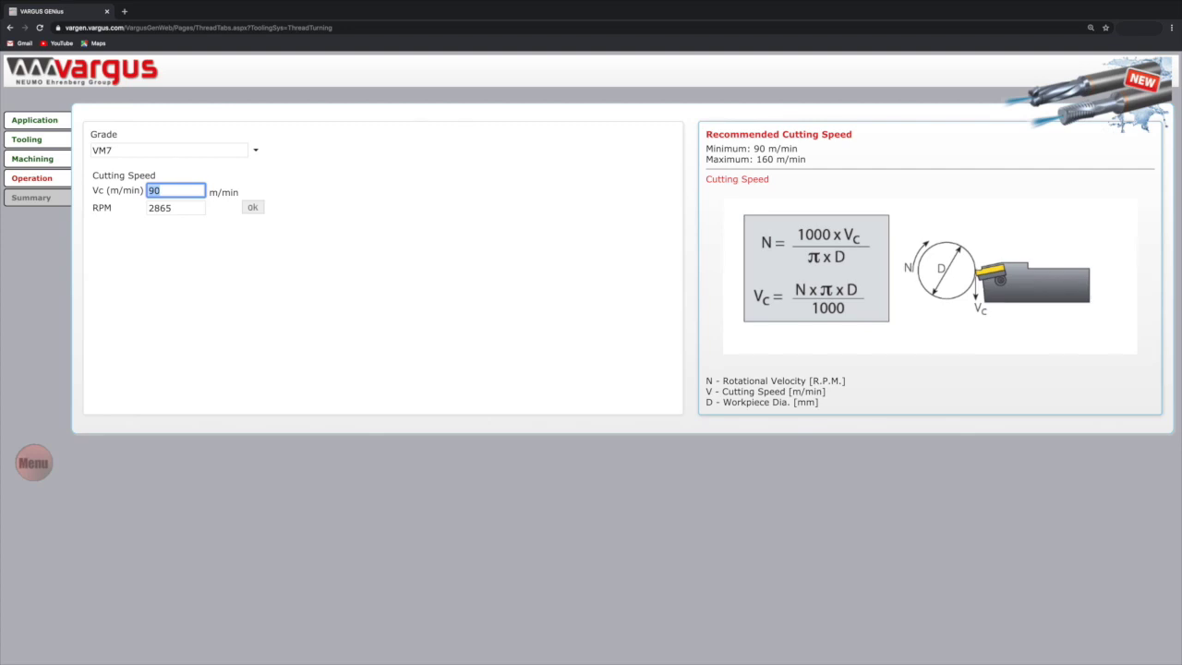
Step: Enter Vc 120 m/min, try 3500 RPM, then re-enter 120 m/min to get 3820 RPM
{"action": "type", "text": "120"}
{"action": "key", "text": "Tab"}
{"action": "key", "text": "Tab"}
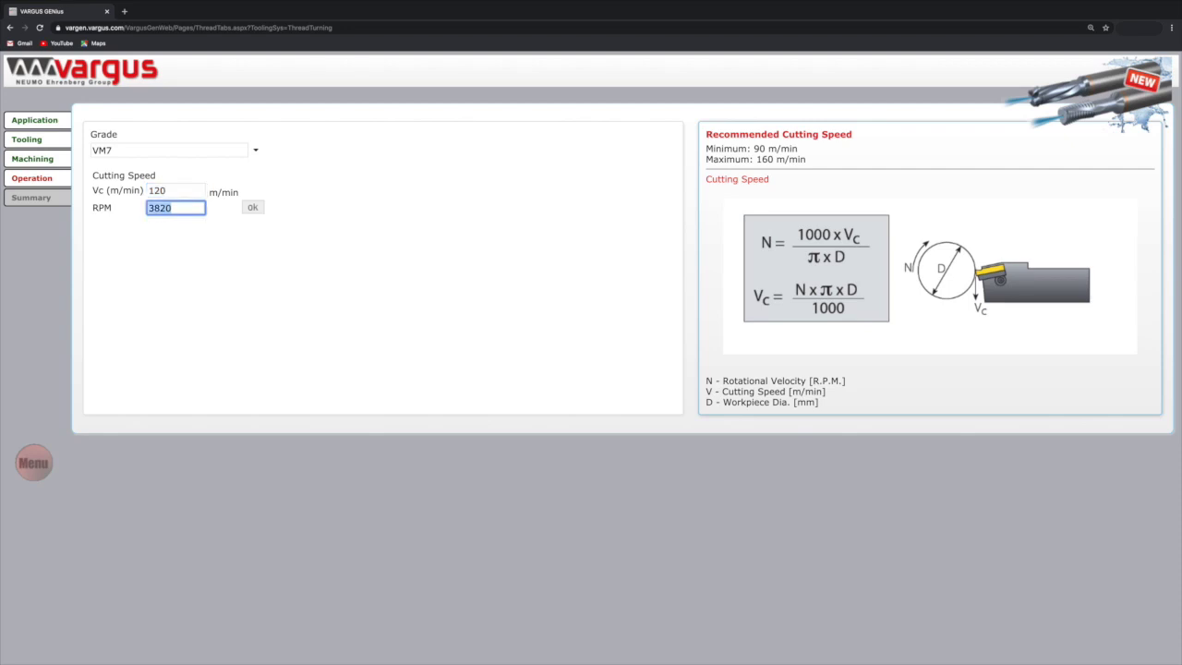
{"action": "type", "text": "3500"}
{"action": "key", "text": "Tab"}
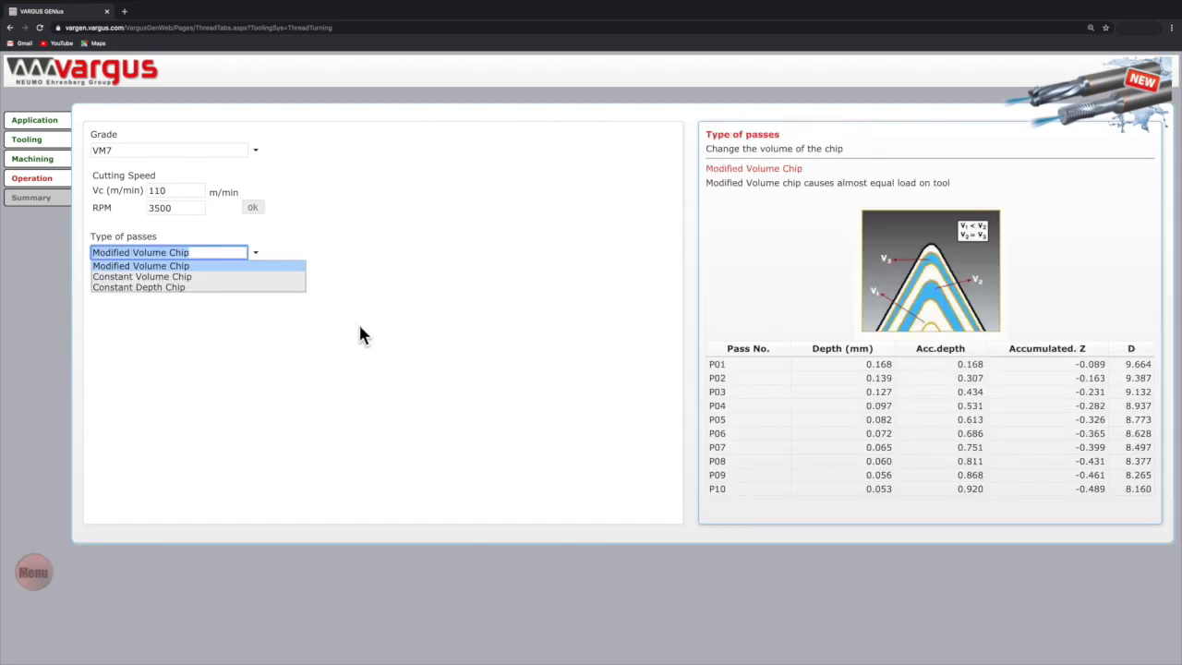
{"action": "double_click", "coordinate": [189, 191]}
{"action": "type", "text": "120"}
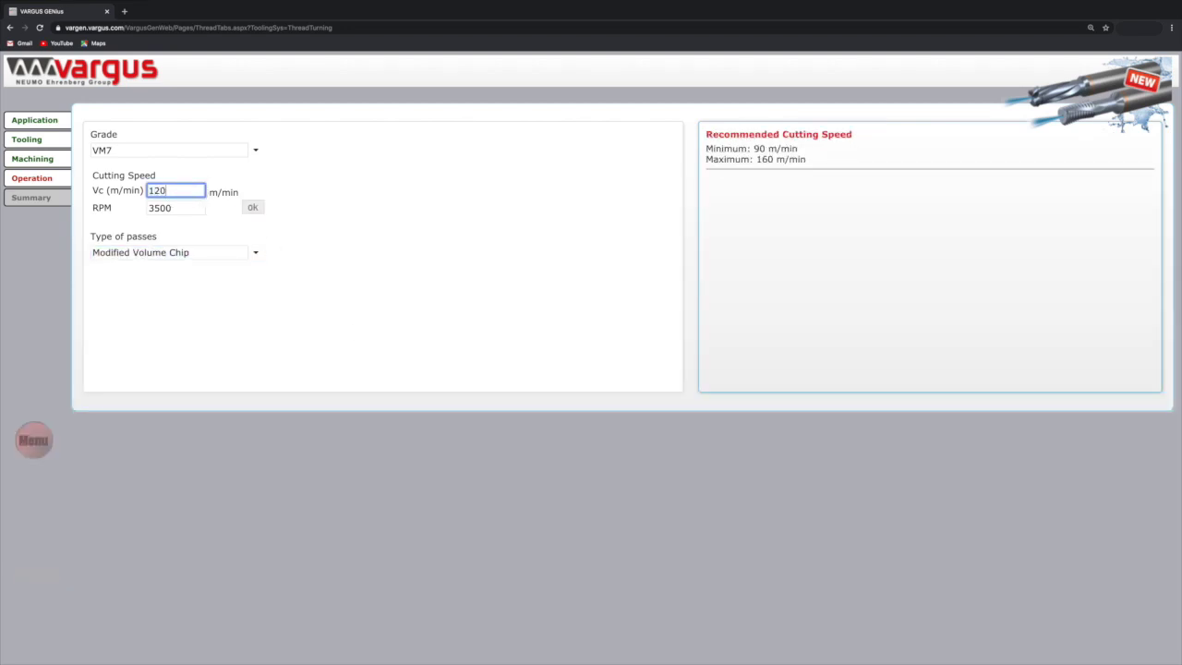
{"action": "key", "text": "Tab"}
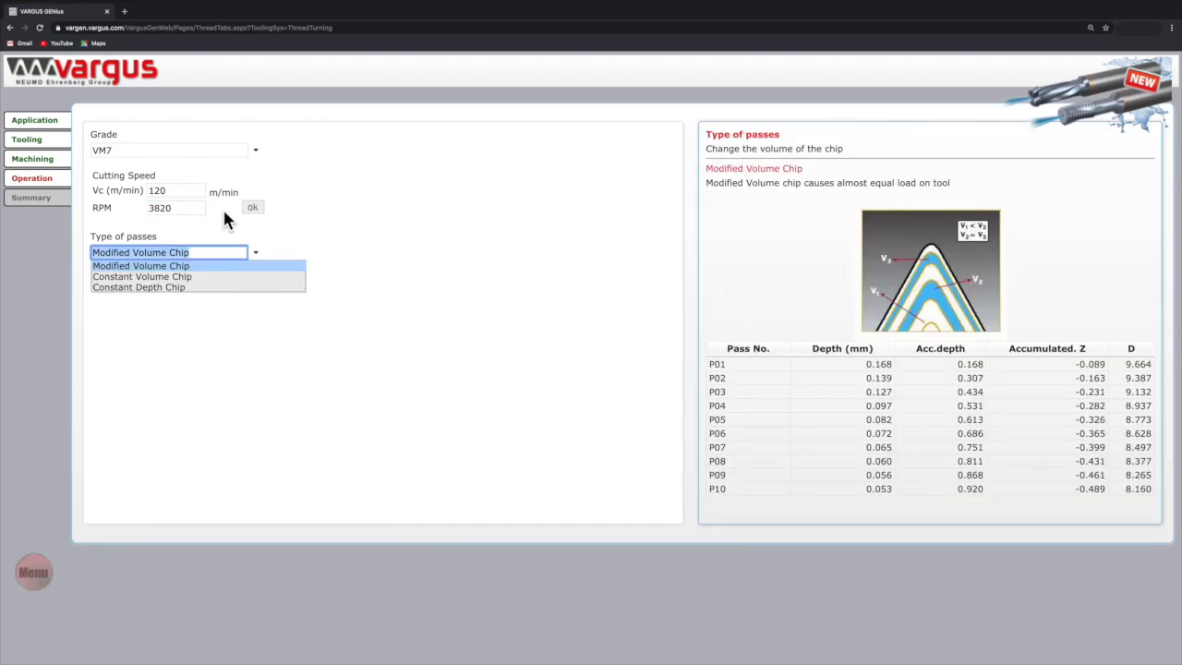
Step: Preview Constant Depth Chip and Constant Volume Chip, then confirm Modified Volume Chip as pass type
{"action": "key", "text": "Down"}
{"action": "key", "text": "Down"}
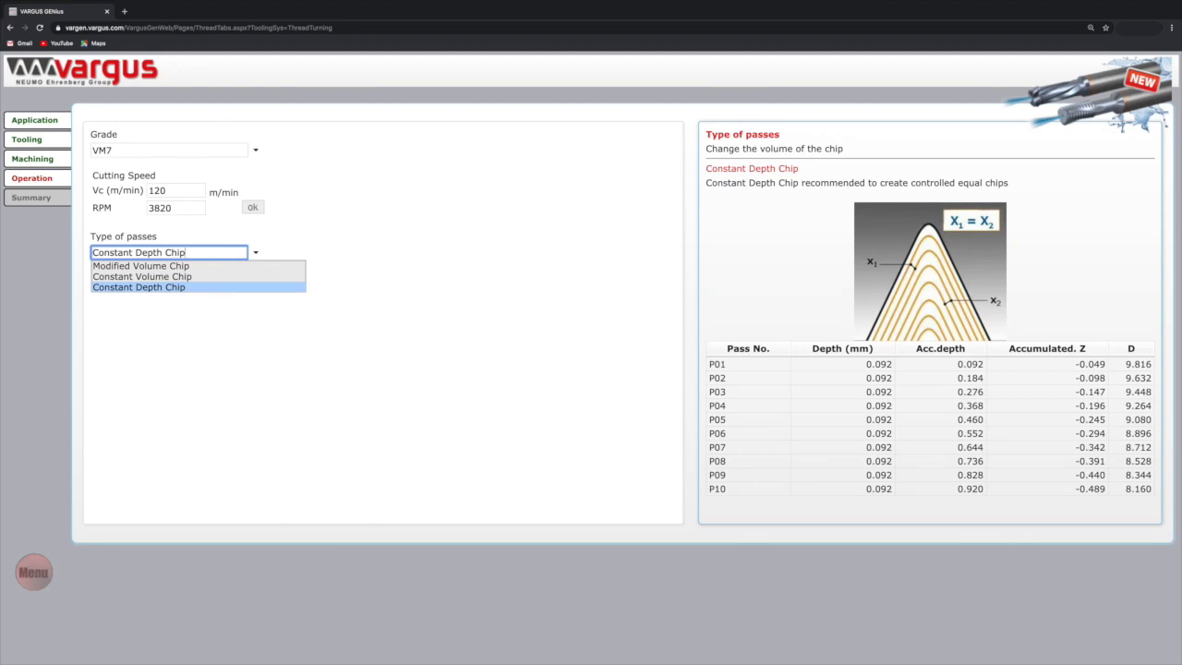
{"action": "key", "text": "Up"}
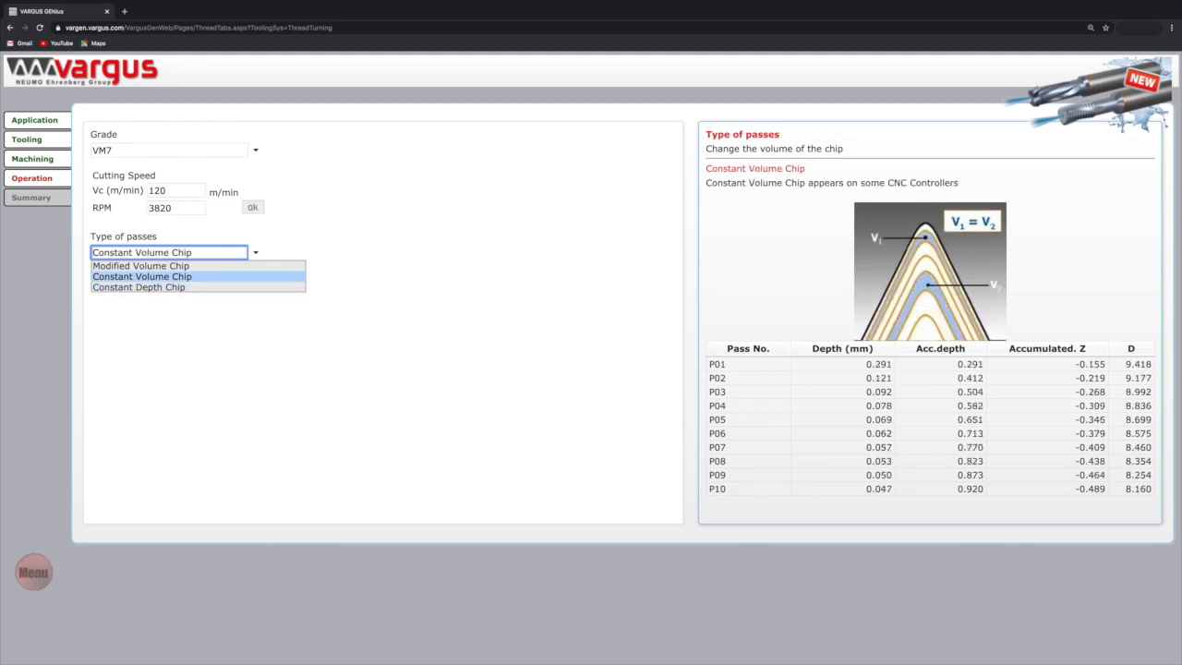
{"action": "key", "text": "Up"}
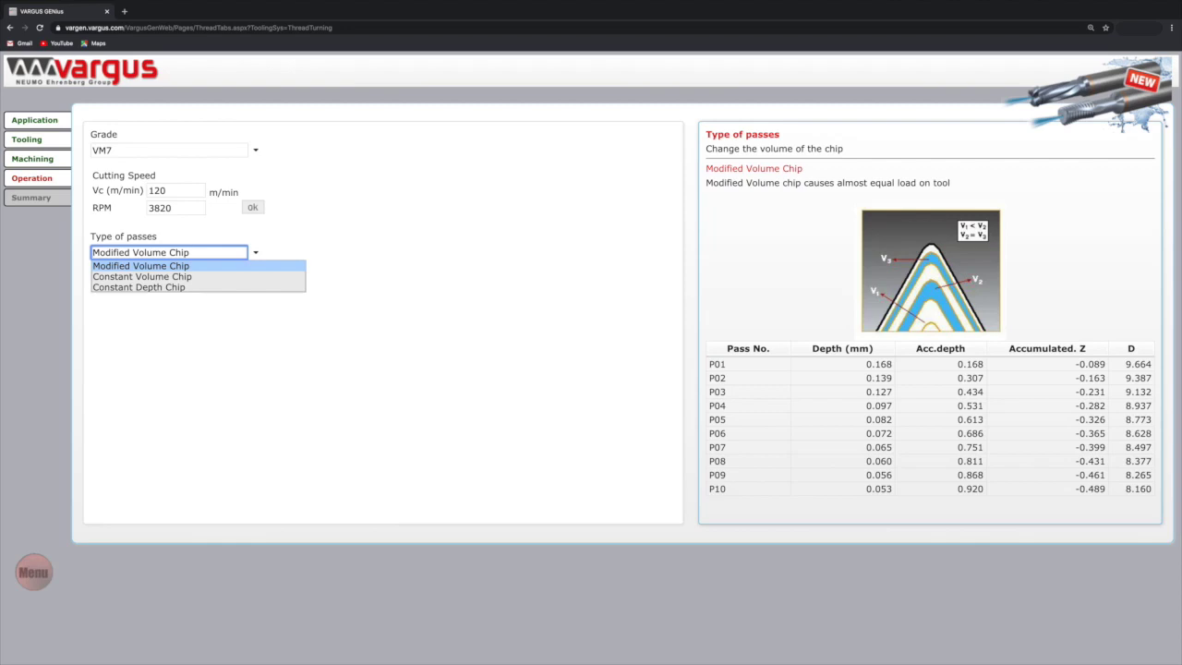
{"action": "key", "text": "Return"}
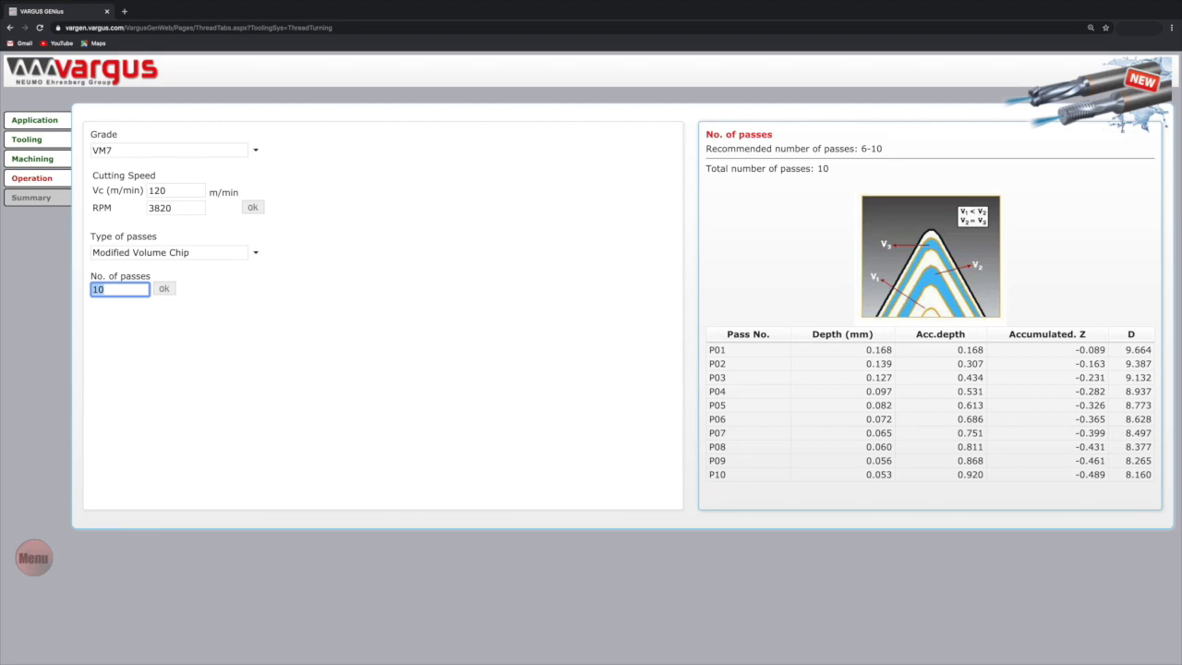
Step: Set 8 passes with Super Finish and Extra Depth unchecked, then generate the summary report
{"action": "type", "text": "8"}
{"action": "key", "text": "Return"}
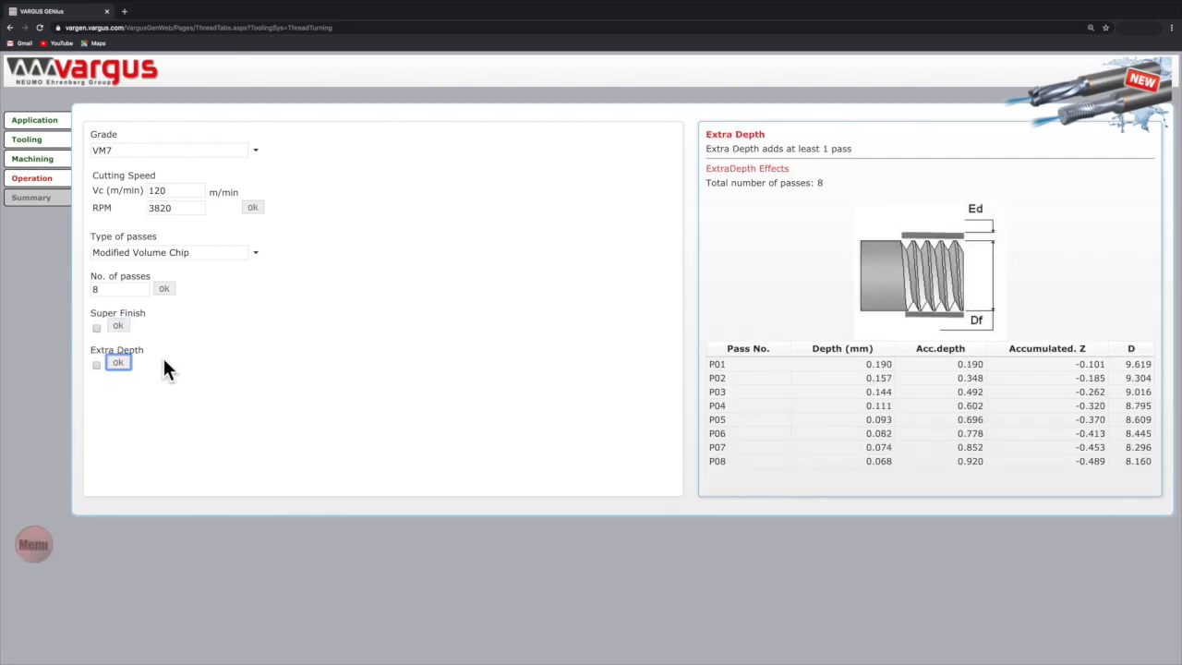
{"action": "key", "text": "Return"}
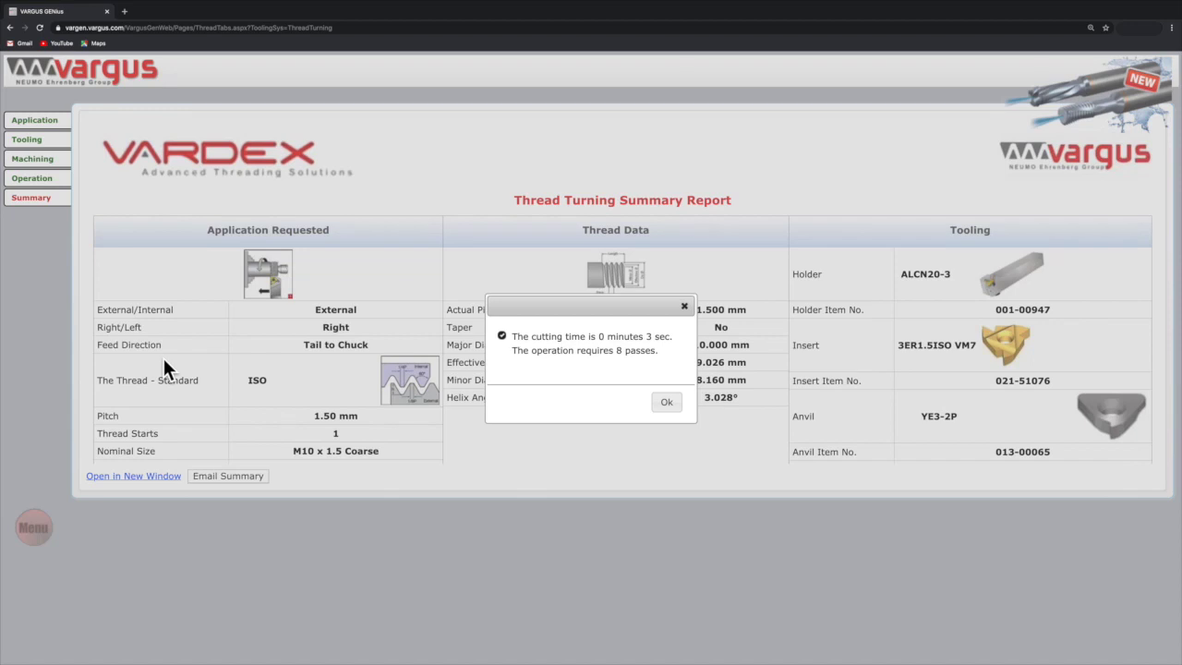
Step: Close the cutting-time notice and scroll the report to the P01–P08 Pass Details table
{"action": "left_click", "coordinate": [659, 403]}
{"action": "scroll", "coordinate": [660, 407], "scroll_direction": "down", "scroll_amount": 2}
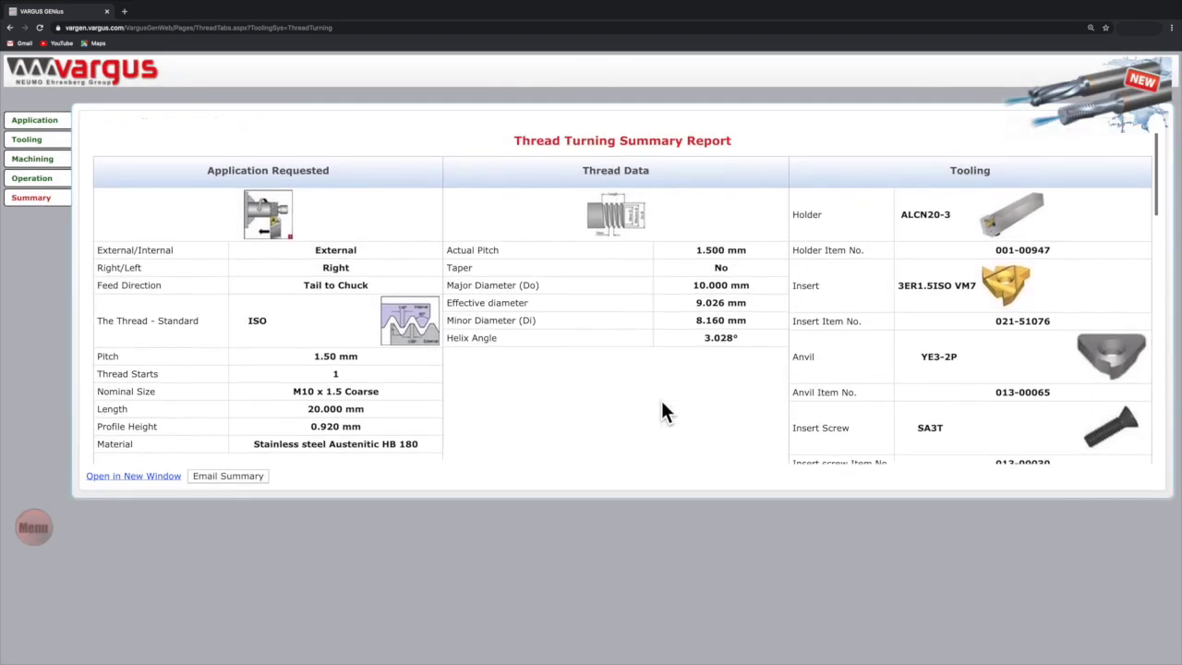
{"action": "scroll", "coordinate": [665, 406], "scroll_direction": "down", "scroll_amount": 3}
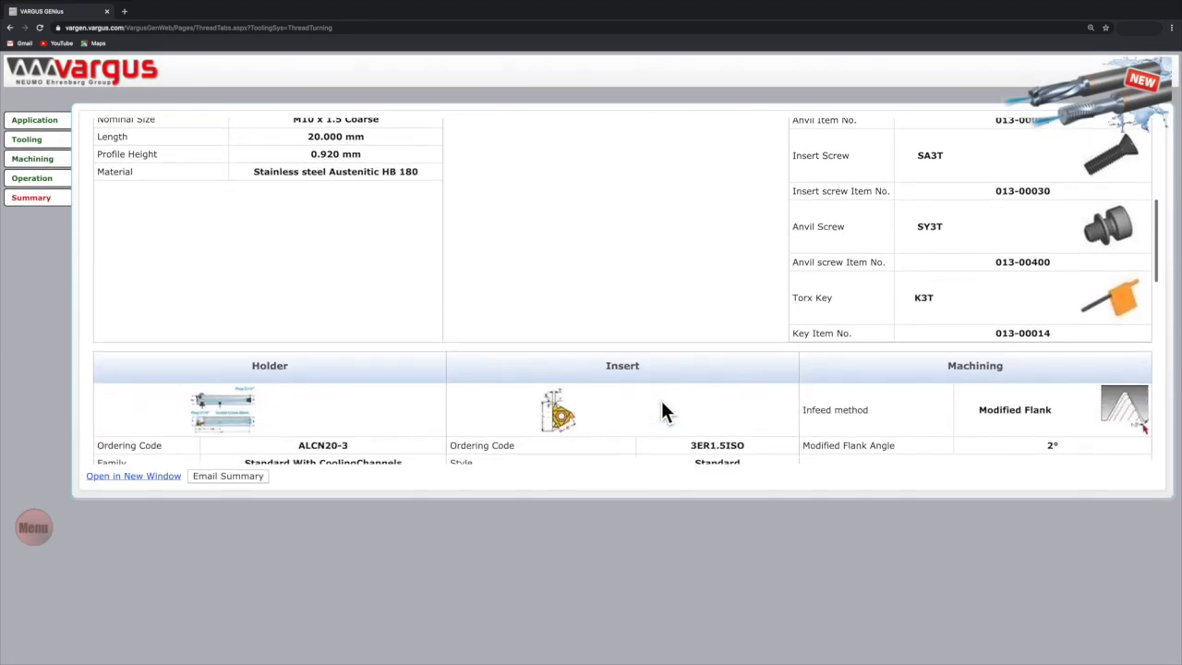
{"action": "scroll", "coordinate": [665, 411], "scroll_direction": "down", "scroll_amount": 2}
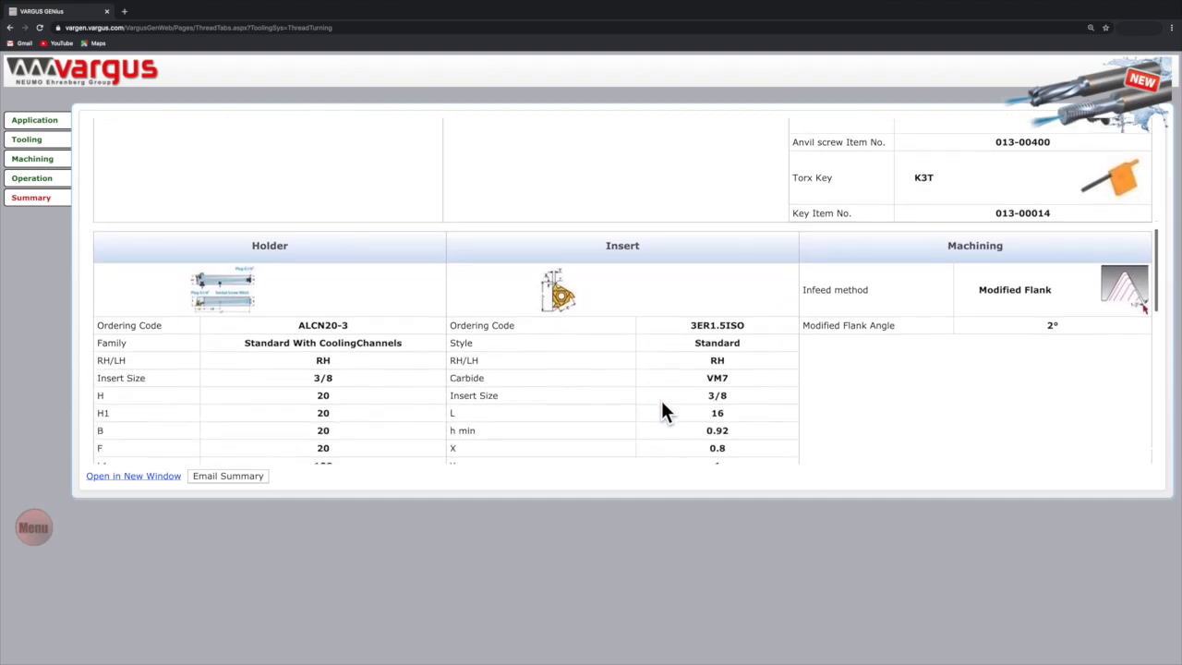
{"action": "scroll", "coordinate": [665, 411], "scroll_direction": "down", "scroll_amount": 3}
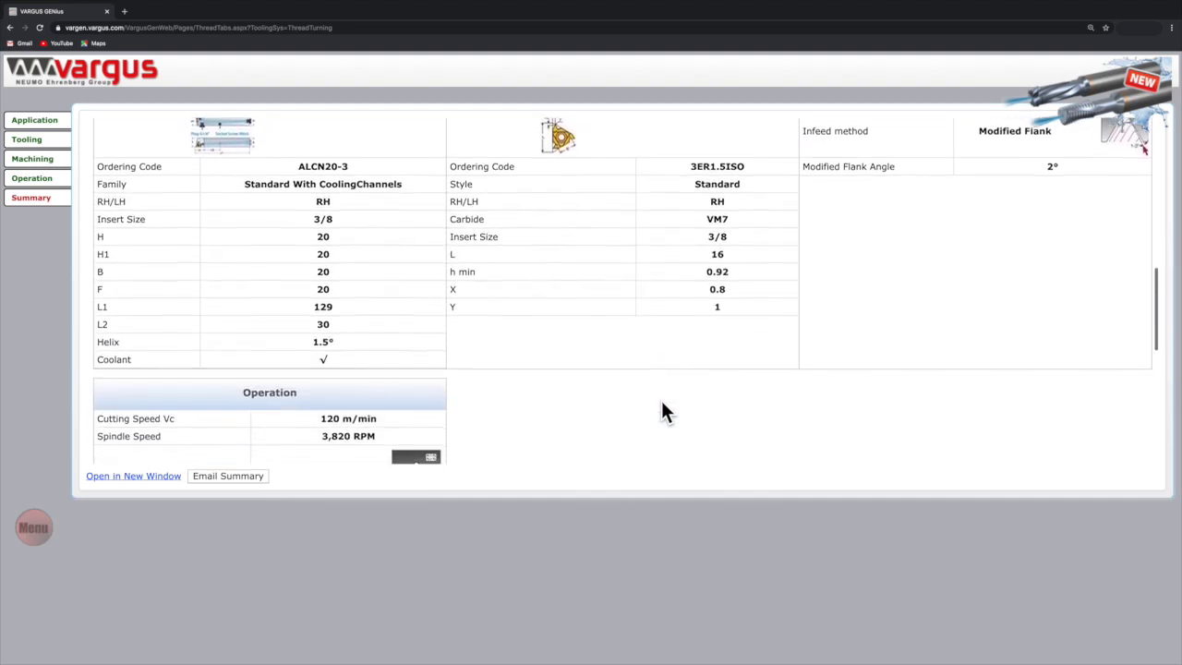
{"action": "scroll", "coordinate": [665, 411], "scroll_direction": "down", "scroll_amount": 4}
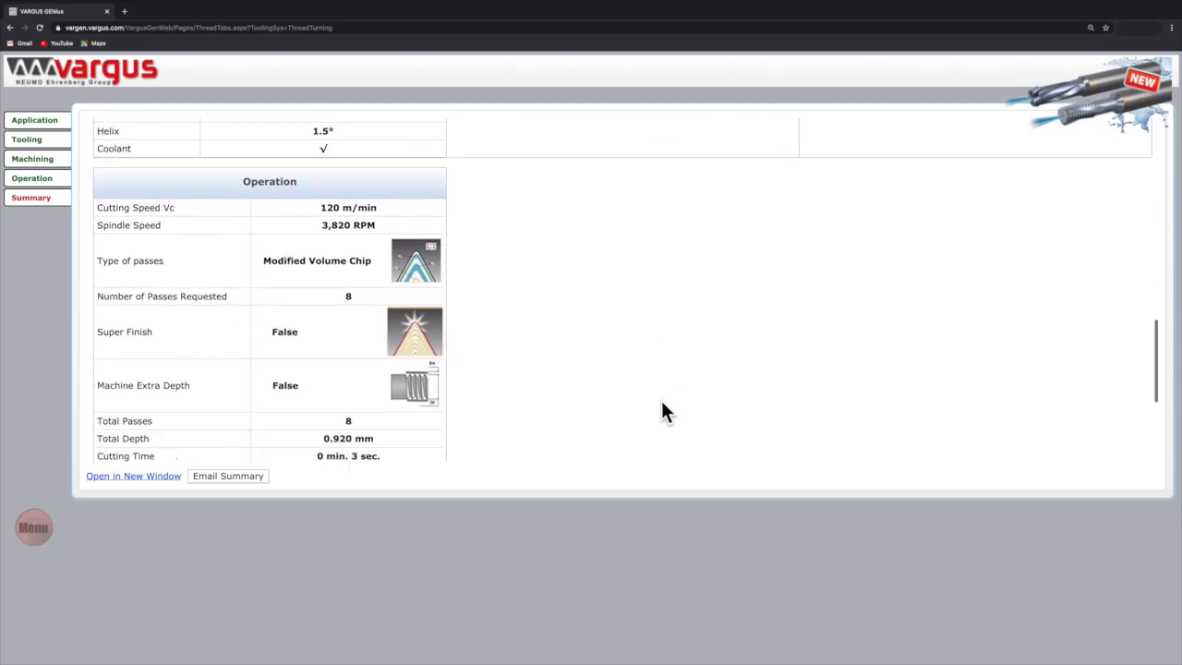
{"action": "scroll", "coordinate": [665, 411], "scroll_direction": "down", "scroll_amount": 5}
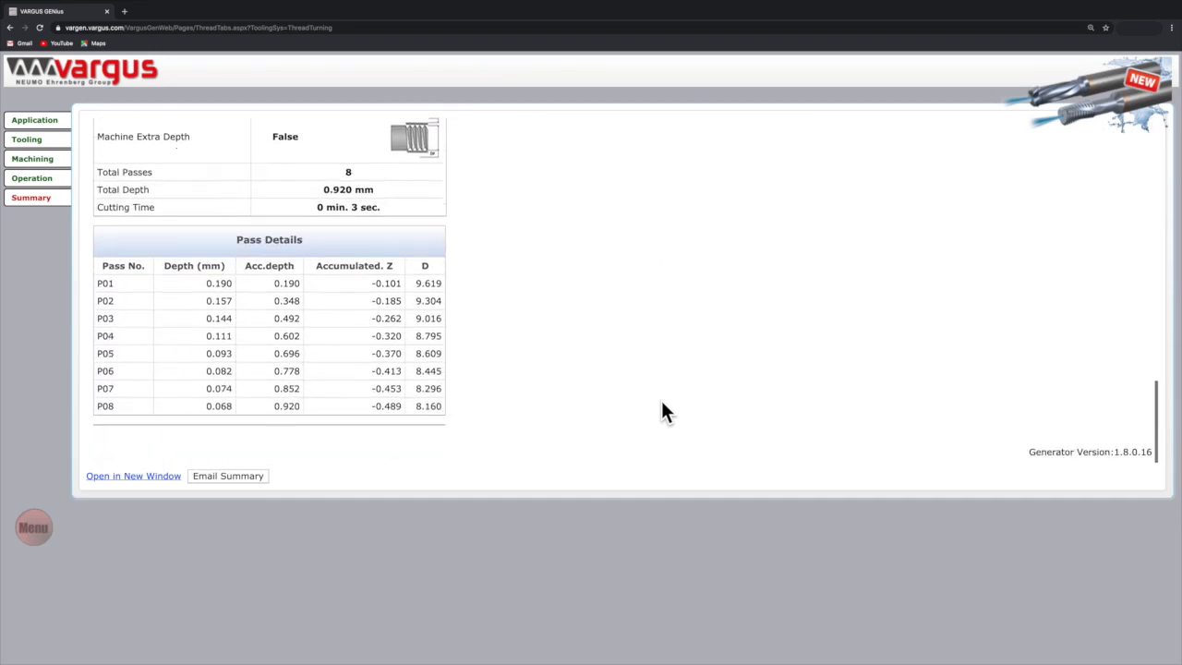